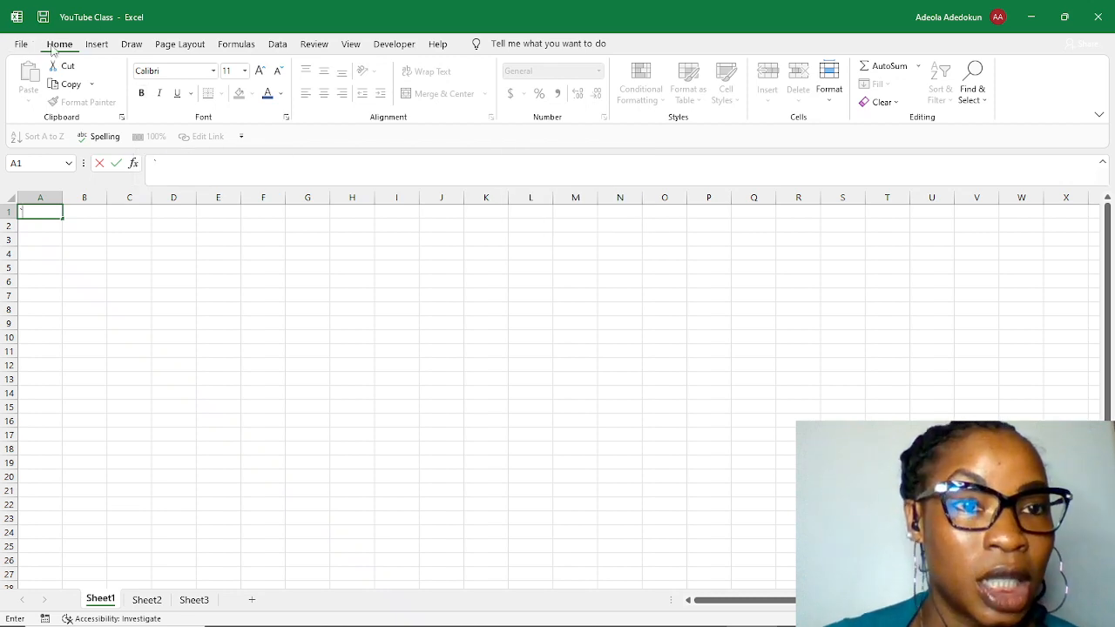
Step: Review the ribbon's command groups from Insert through Help, plus the File options, and return to the Home commands
left_click(102, 47)
left_click(179, 47)
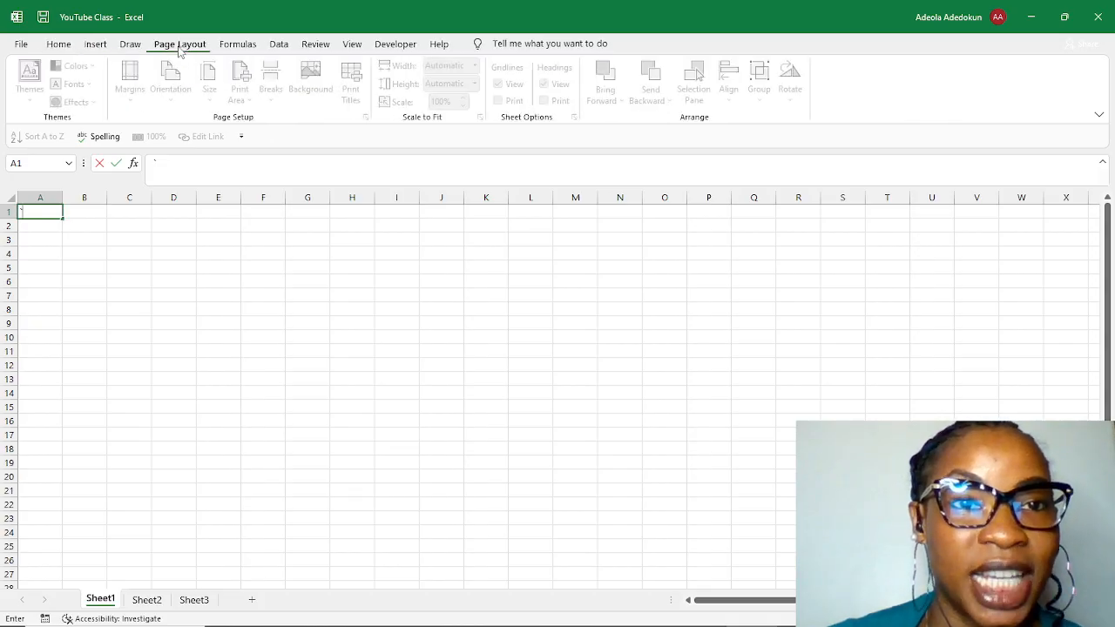
left_click(249, 51)
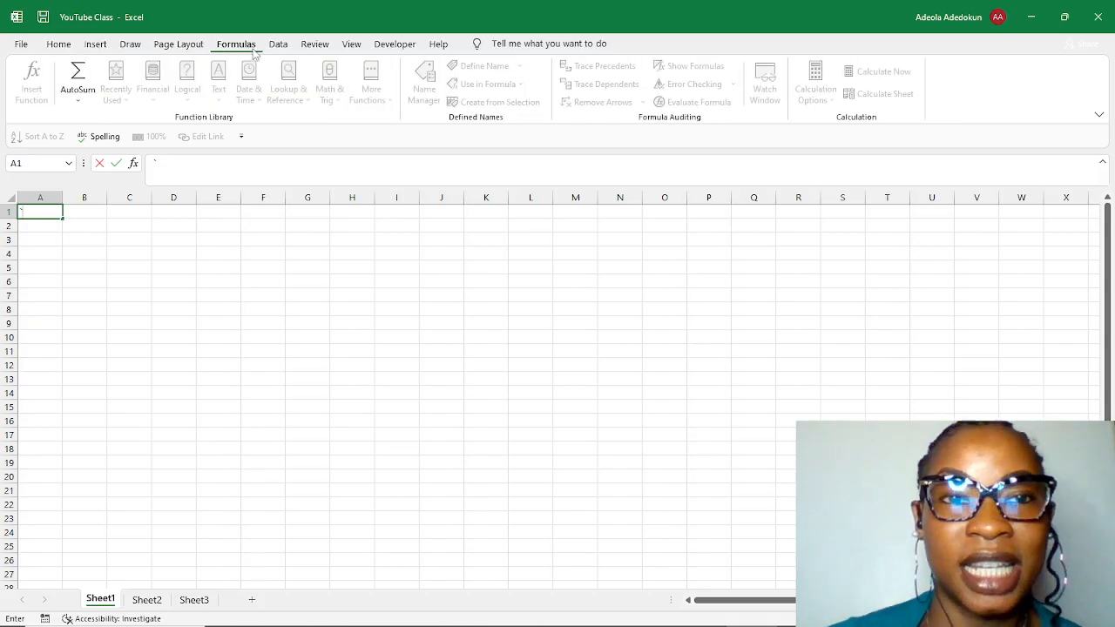
left_click(278, 48)
left_click(314, 49)
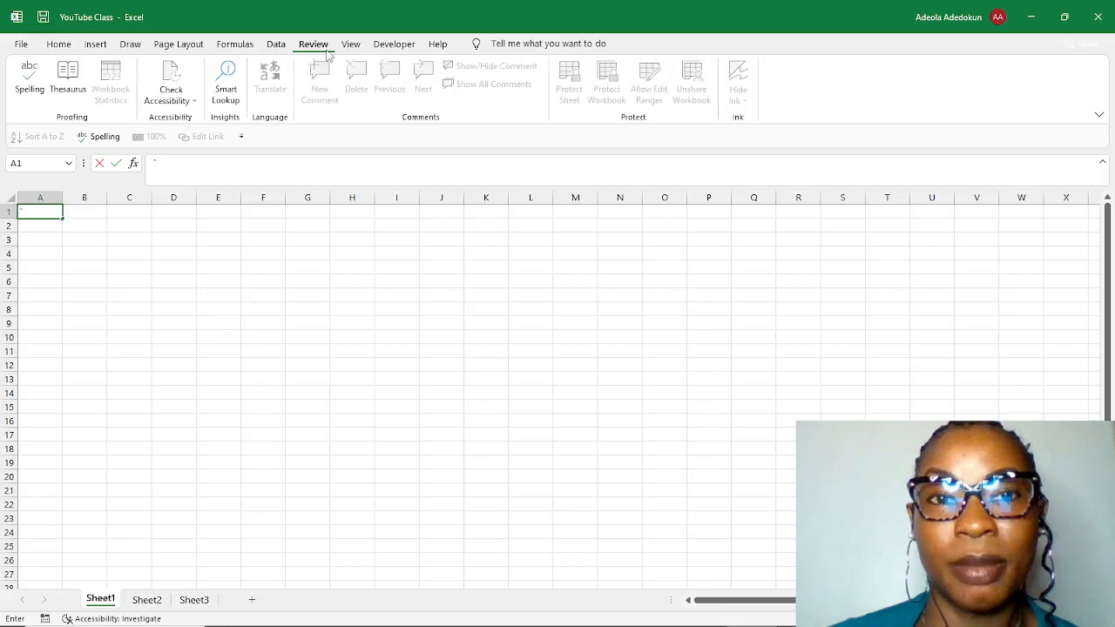
left_click(348, 51)
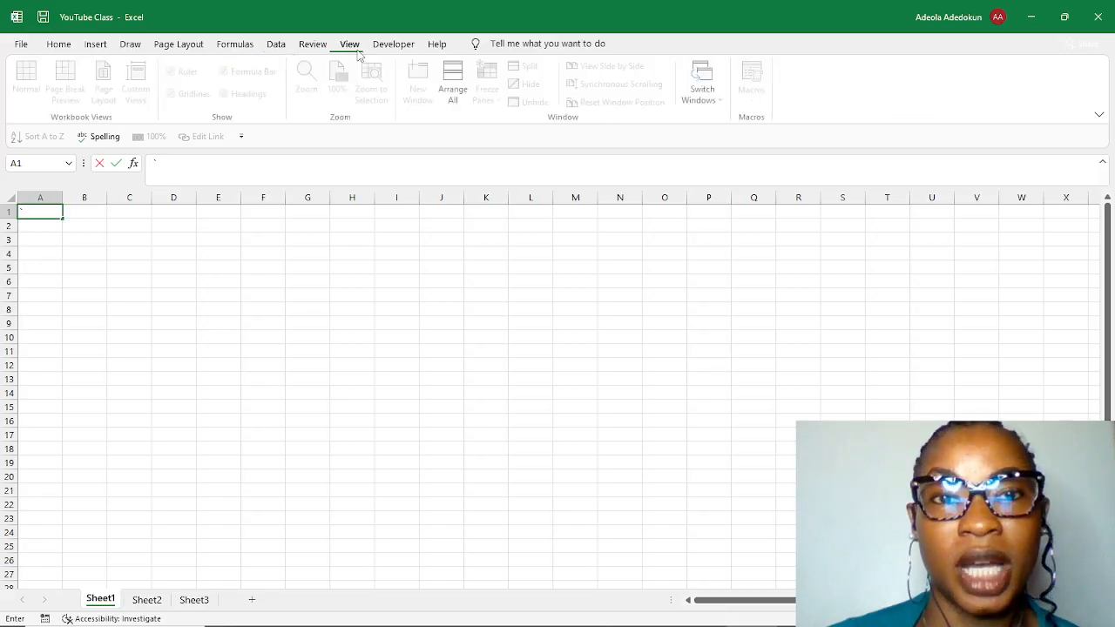
left_click(402, 48)
left_click(438, 48)
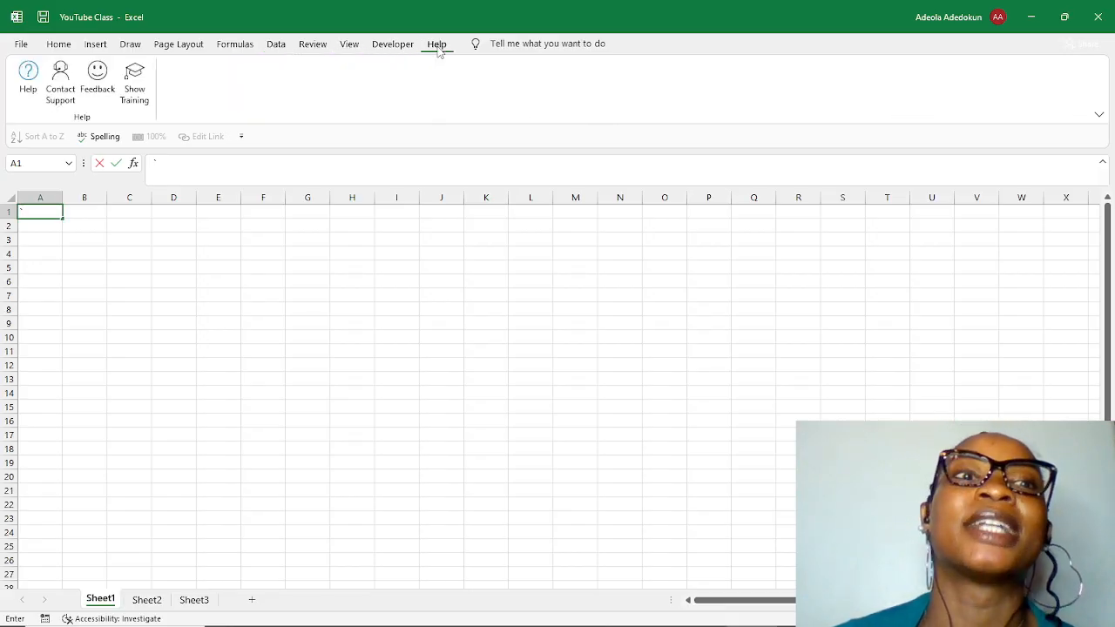
left_click(21, 45)
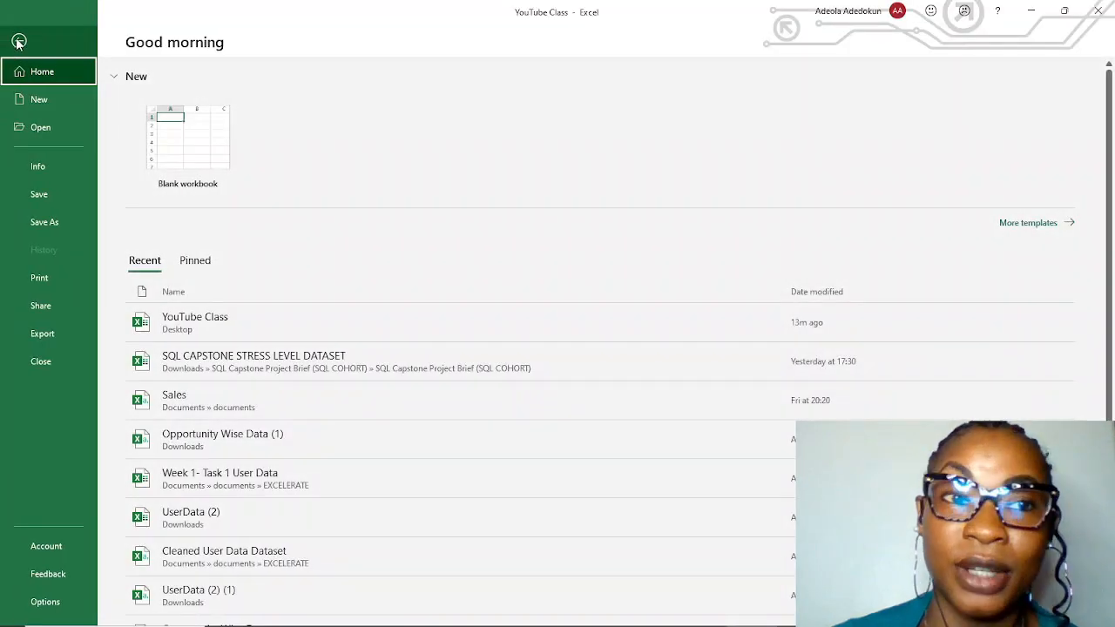
left_click(20, 42)
left_click(58, 45)
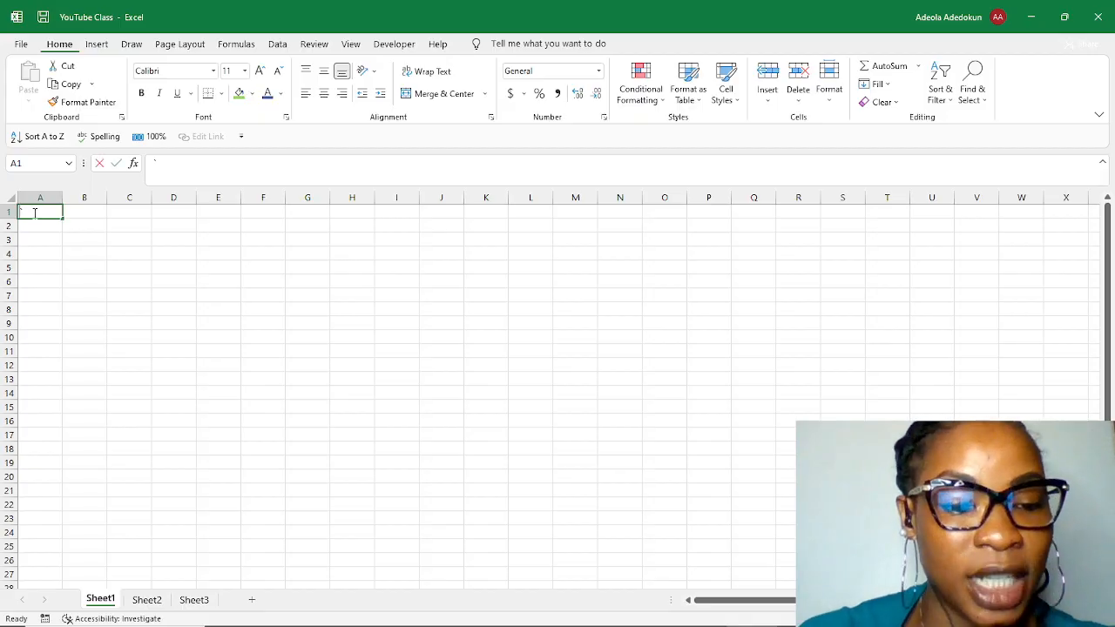
Step: Enter Page, Demo and Record in cells A1, A2 and A3
type("Page")
key("Return")
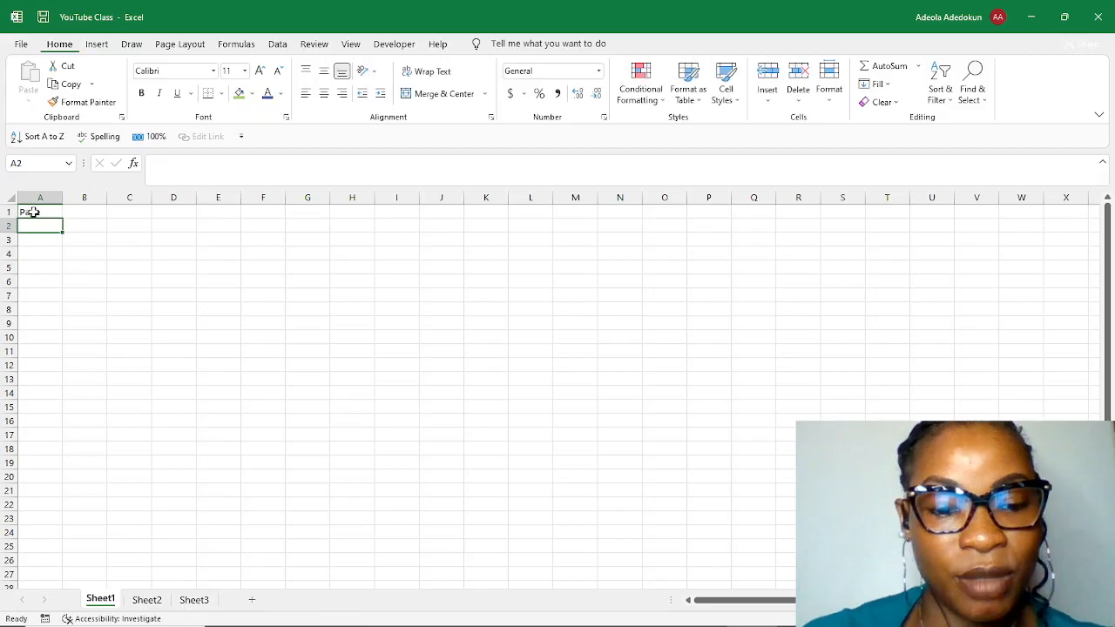
type("Demo")
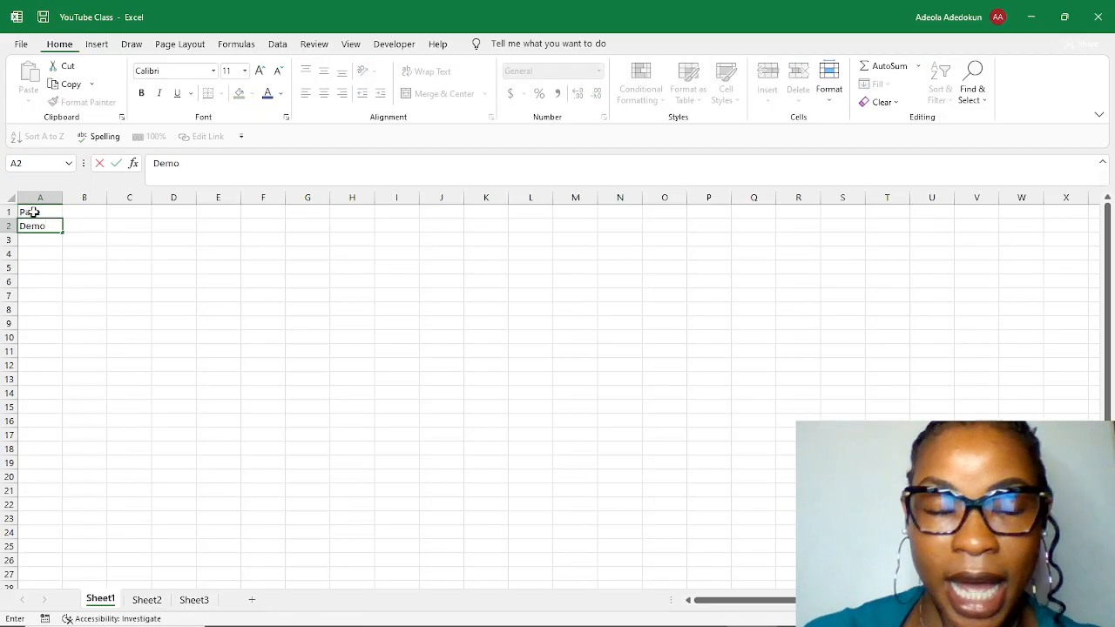
key("Tab")
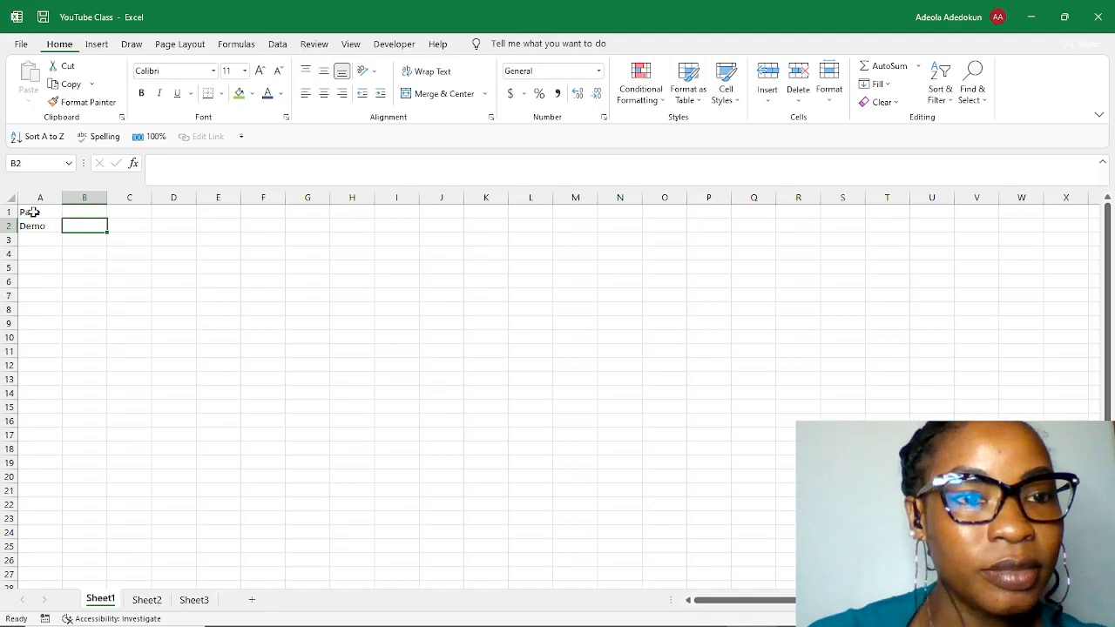
key("Left")
key("Down")
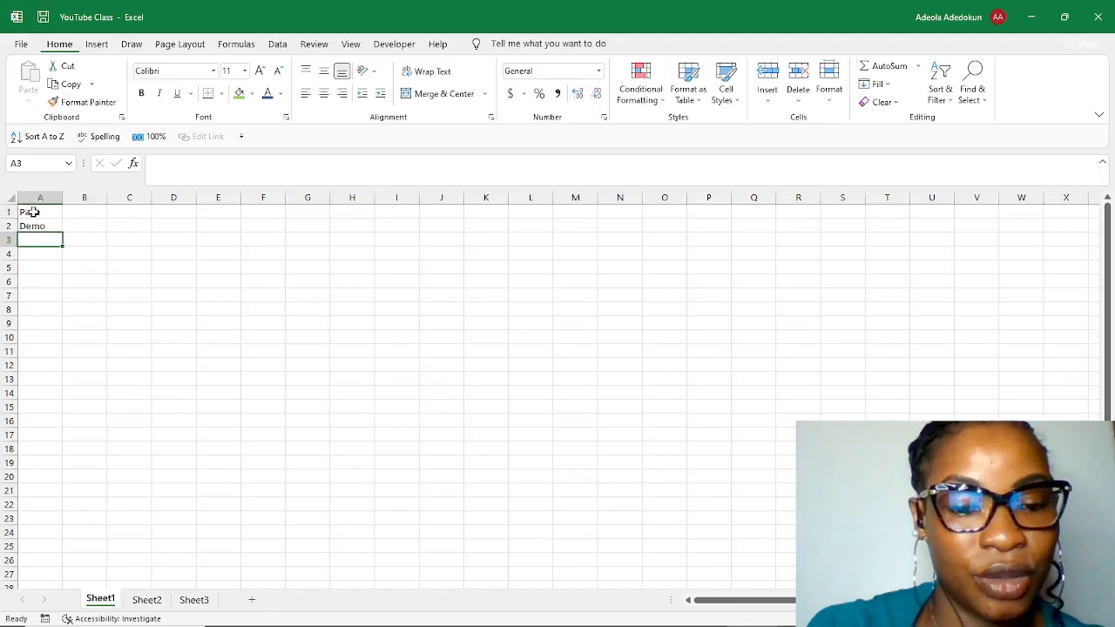
type("Record")
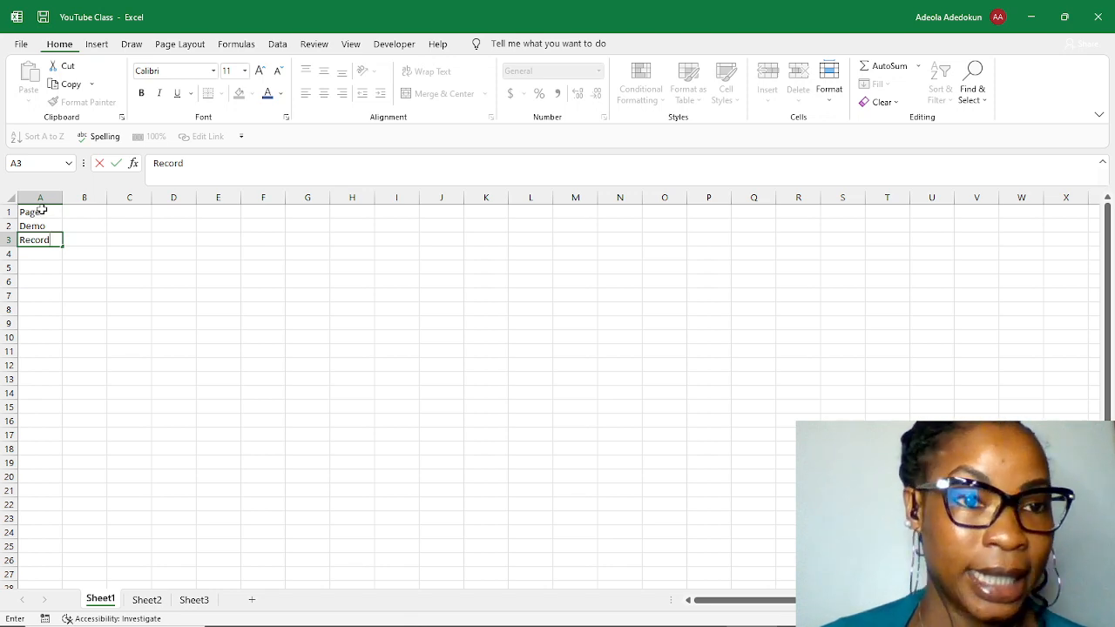
Step: Copy the three words in A1:A3 and paste them into column D starting at D1
left_click_drag(41, 210, 42, 239)
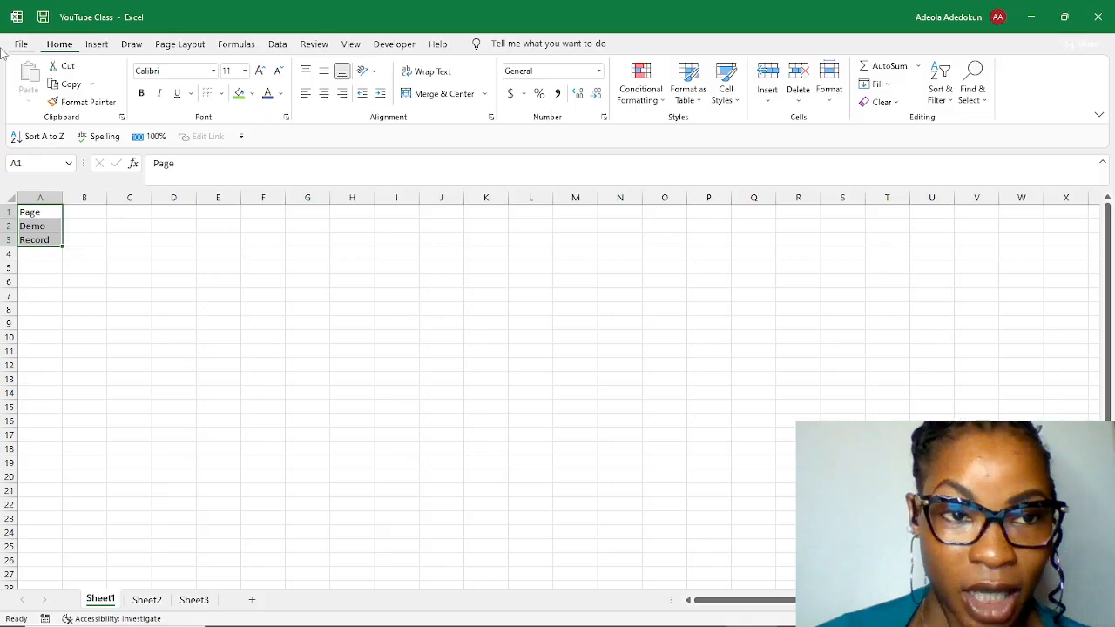
left_click(86, 102)
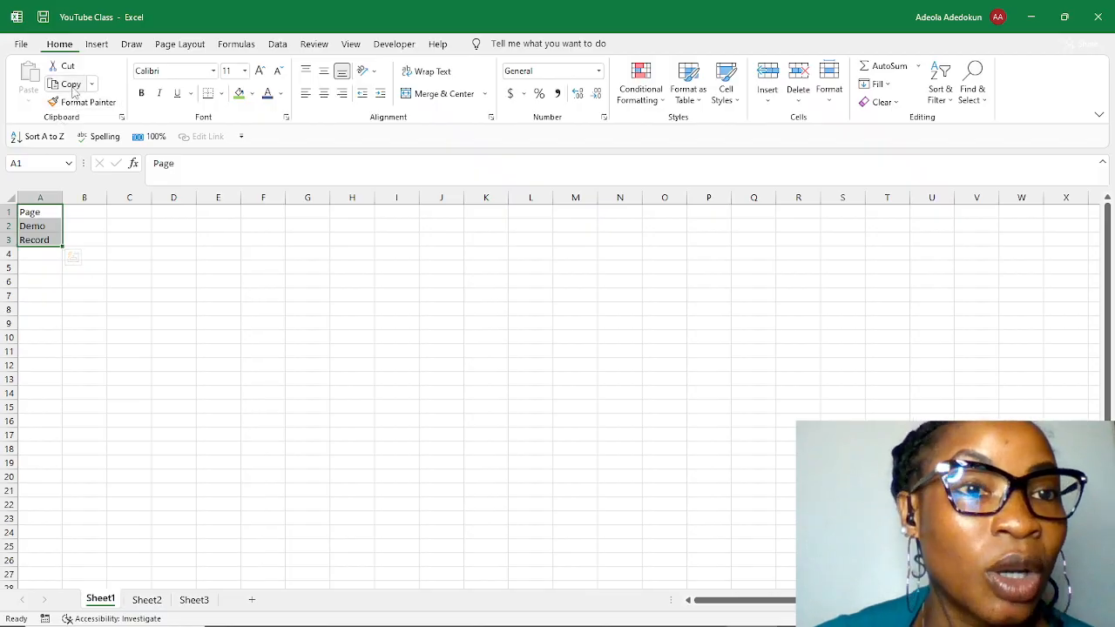
left_click(69, 85)
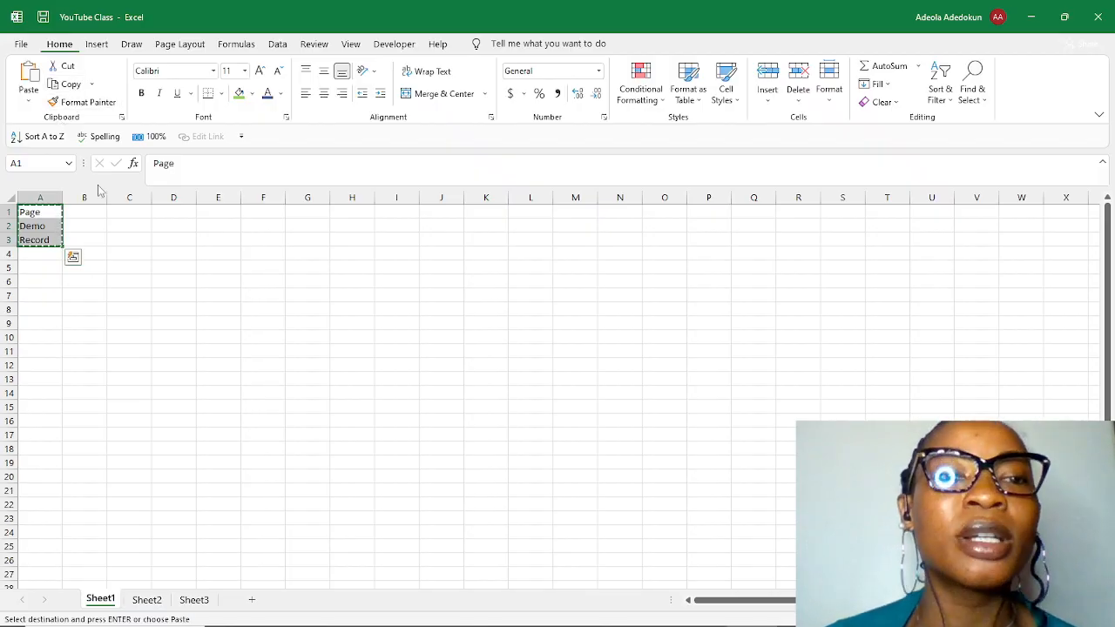
left_click(177, 211)
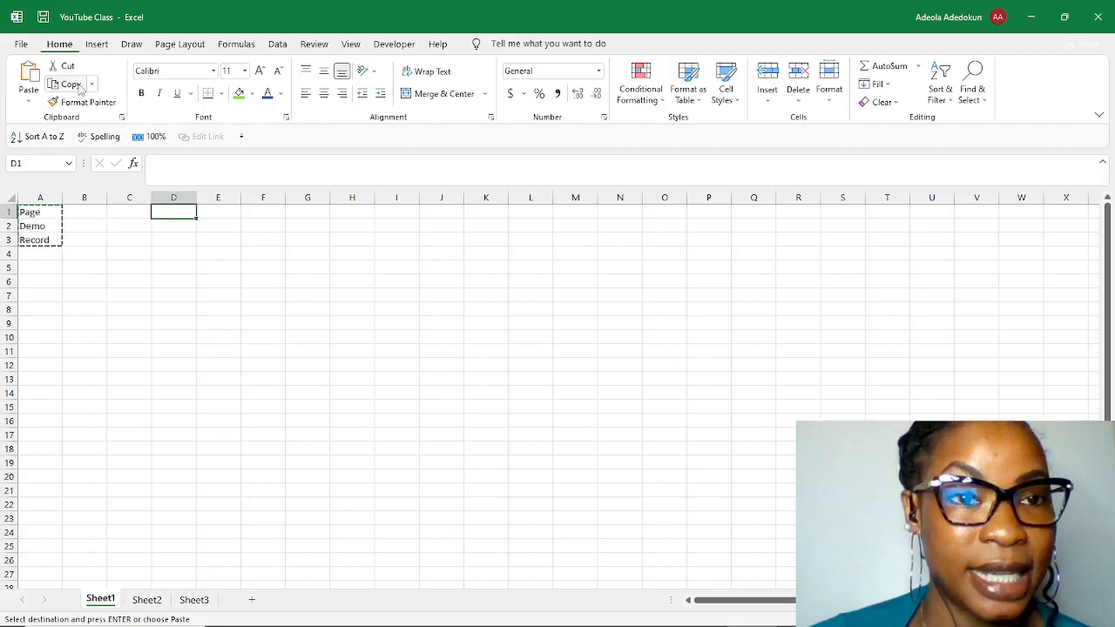
left_click(29, 82)
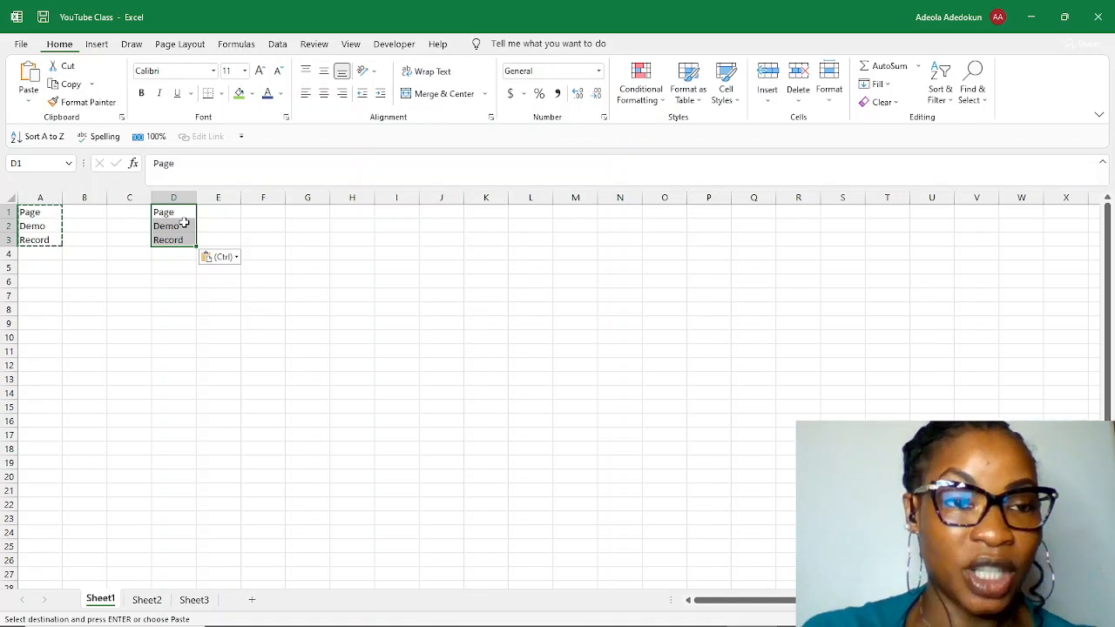
Step: Cancel the copy selection, and move the words in A1:A3 to E1:E3 with cut and paste
left_click(47, 211)
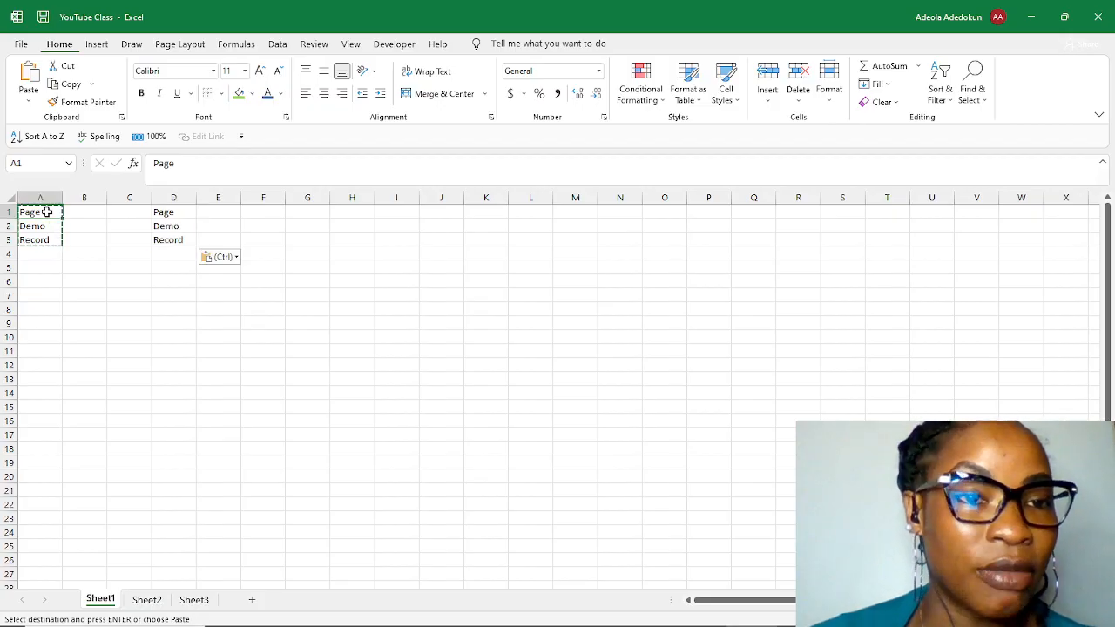
key("Escape")
key("F2")
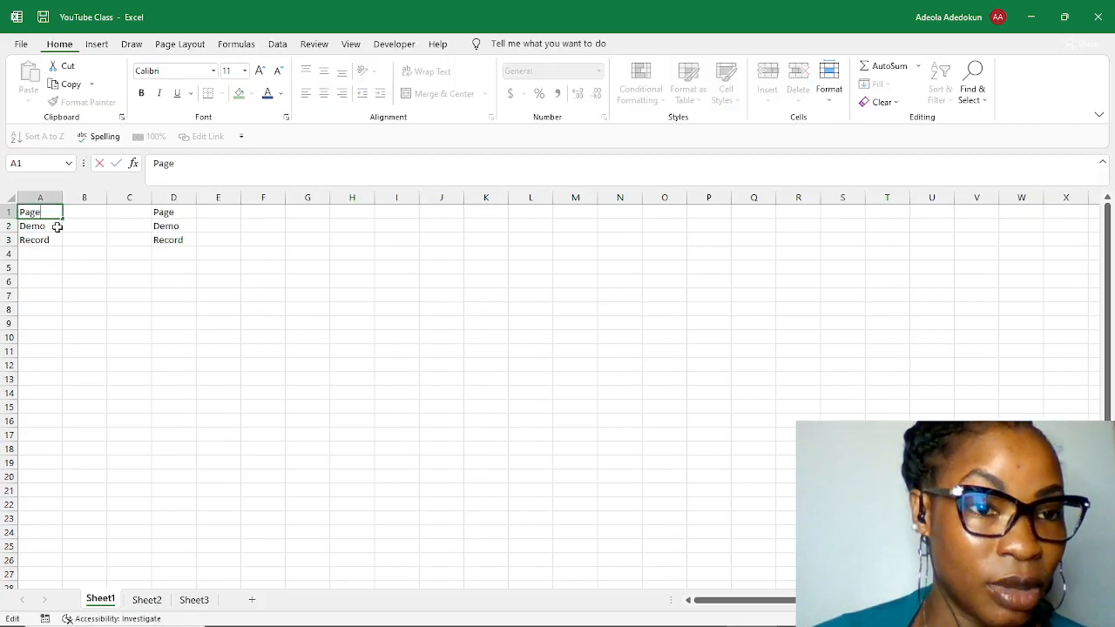
left_click(61, 238)
left_click_drag(55, 207, 41, 242)
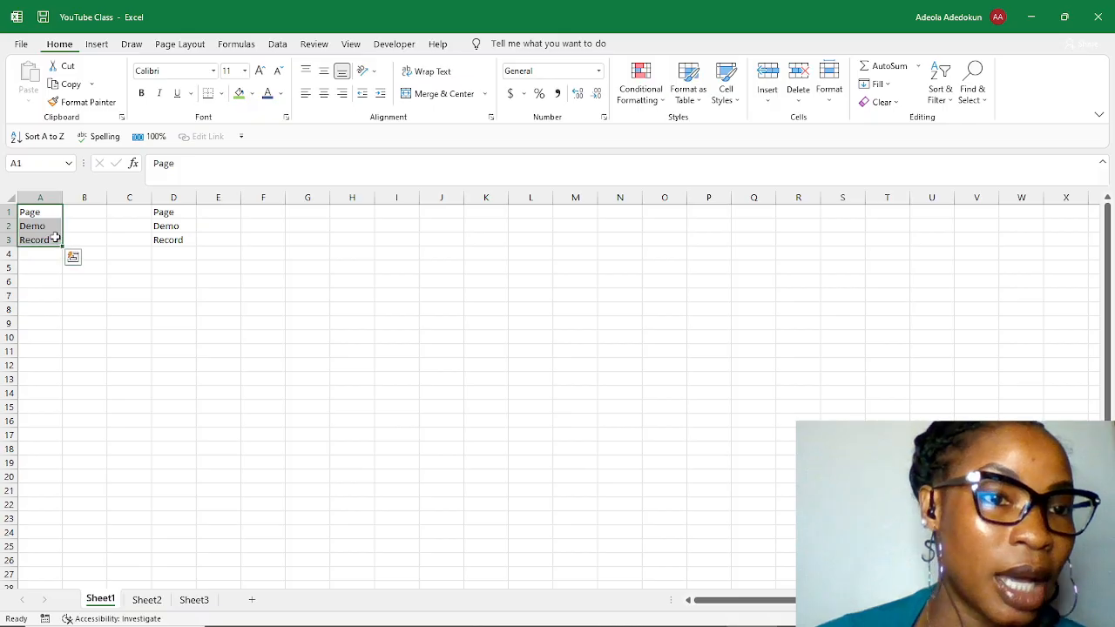
left_click(63, 68)
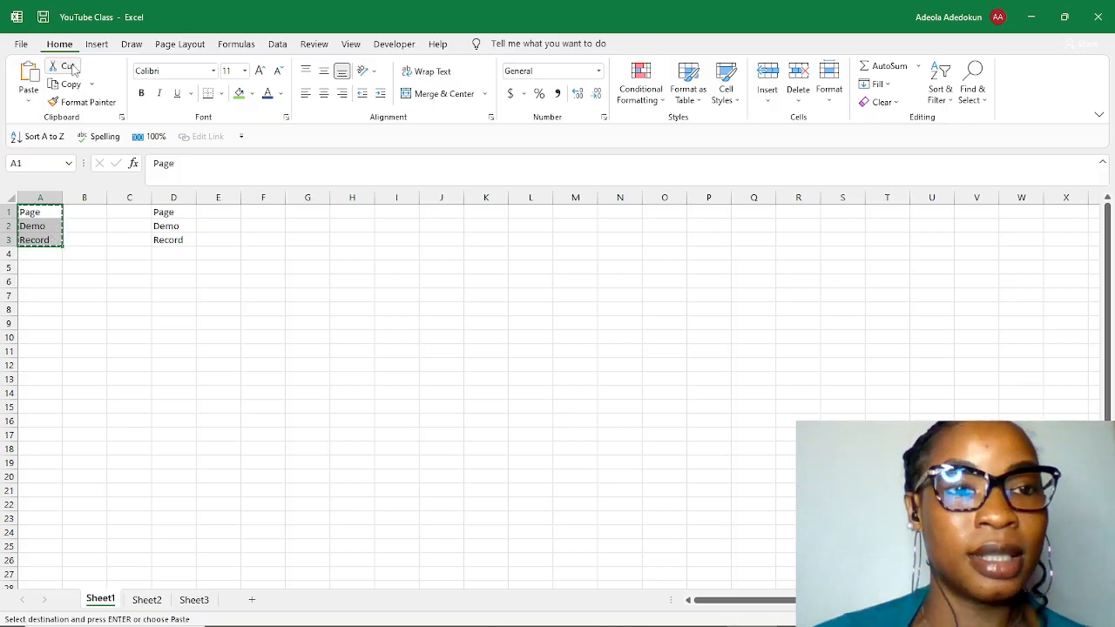
left_click(211, 214)
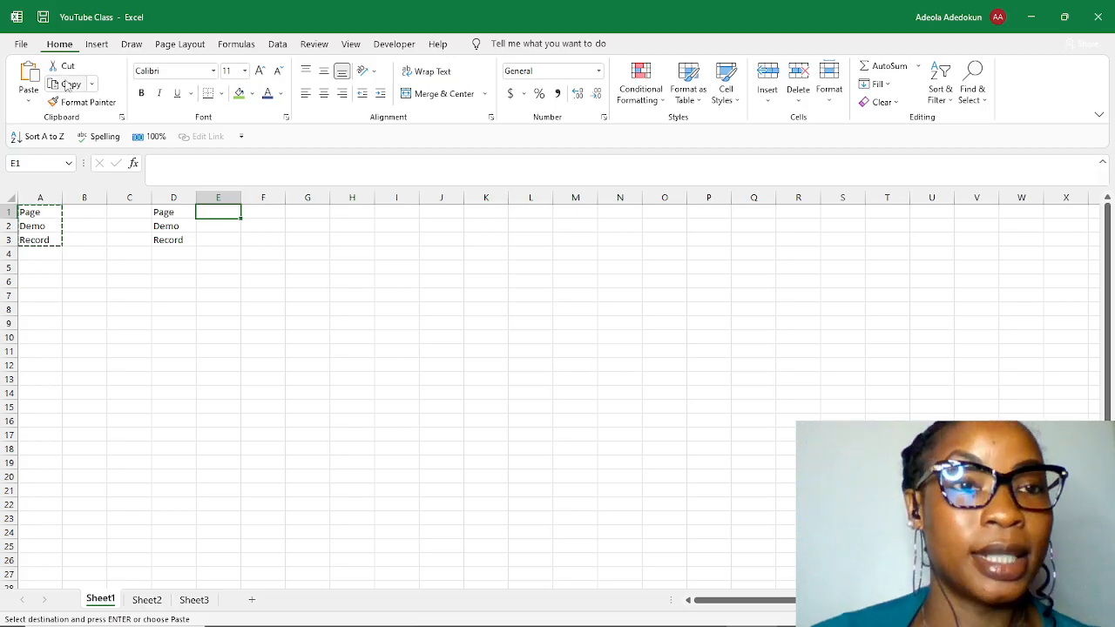
left_click(29, 79)
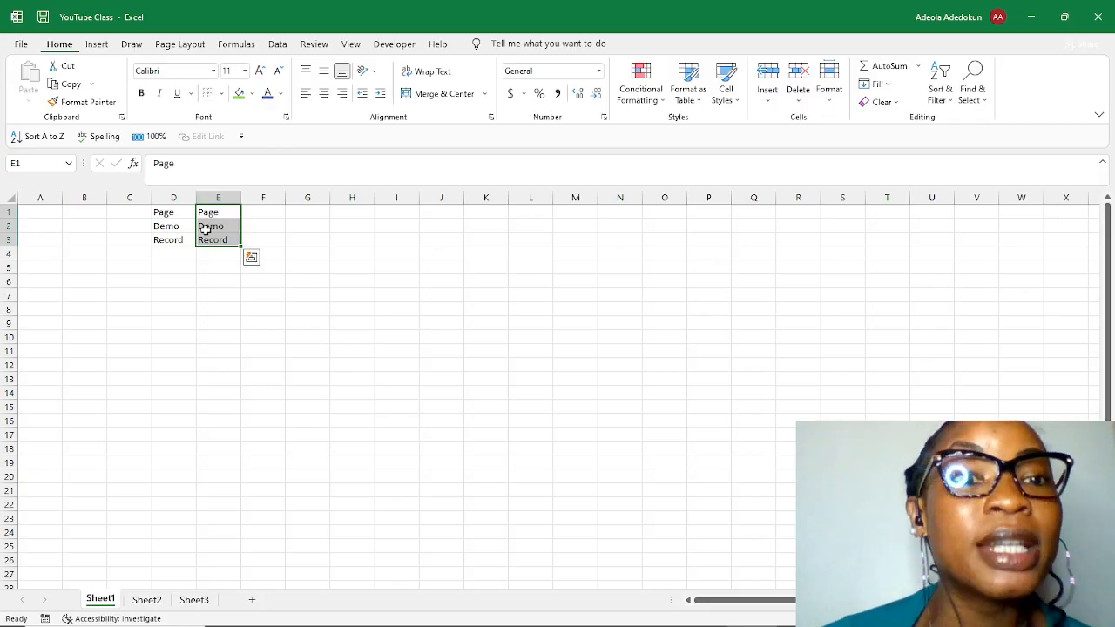
Step: Format the text in E1:E3 as Algerian, size 22, and fit column E's width to its contents
left_click(214, 70)
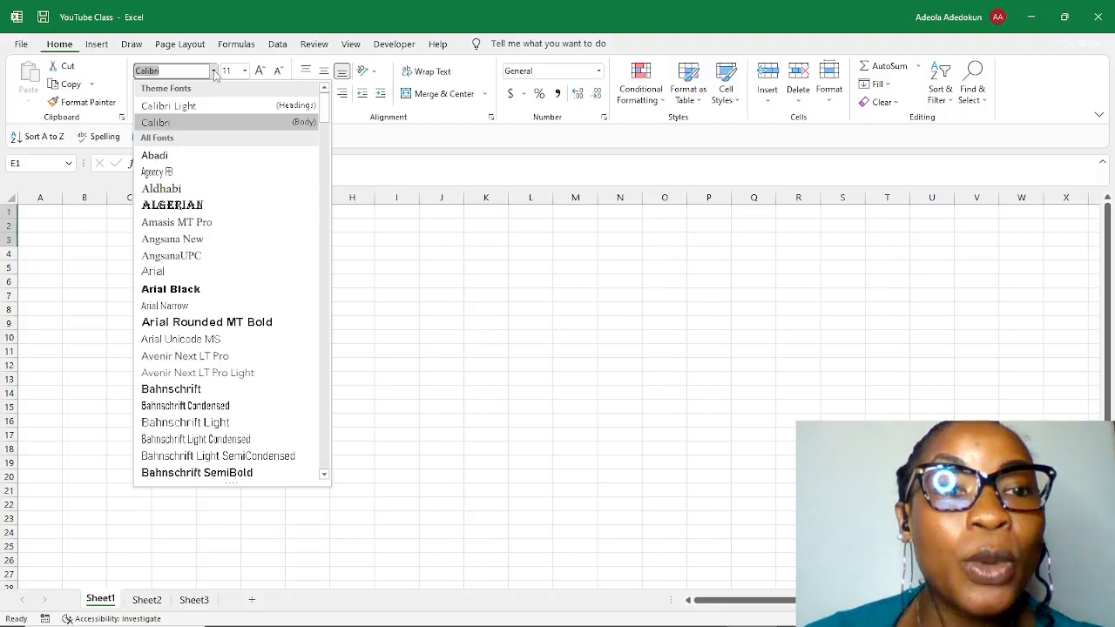
left_click(207, 207)
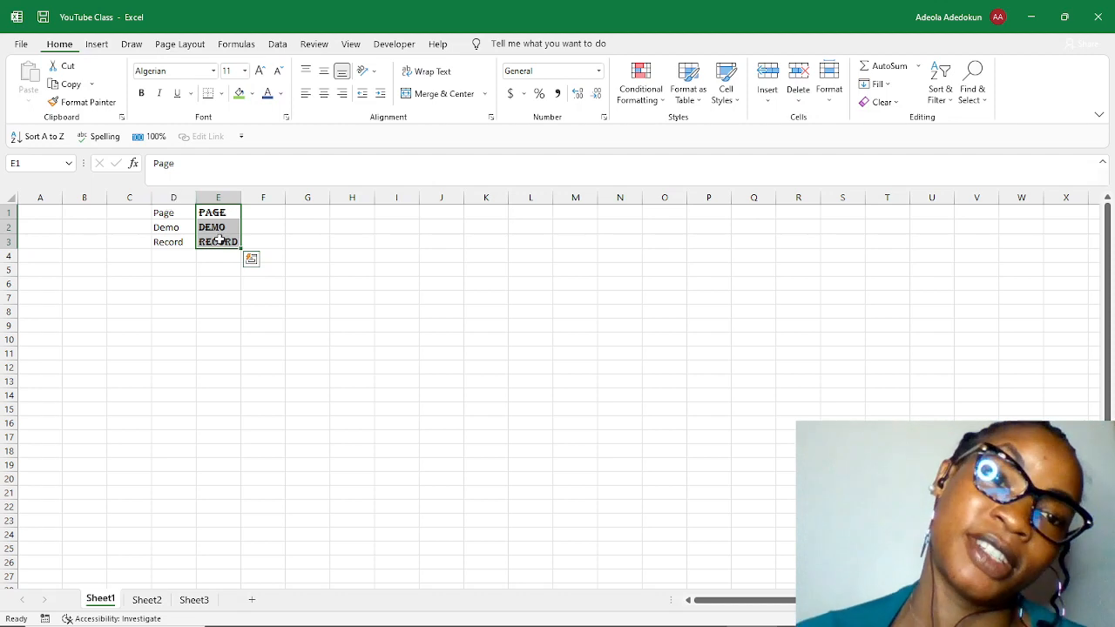
left_click(244, 72)
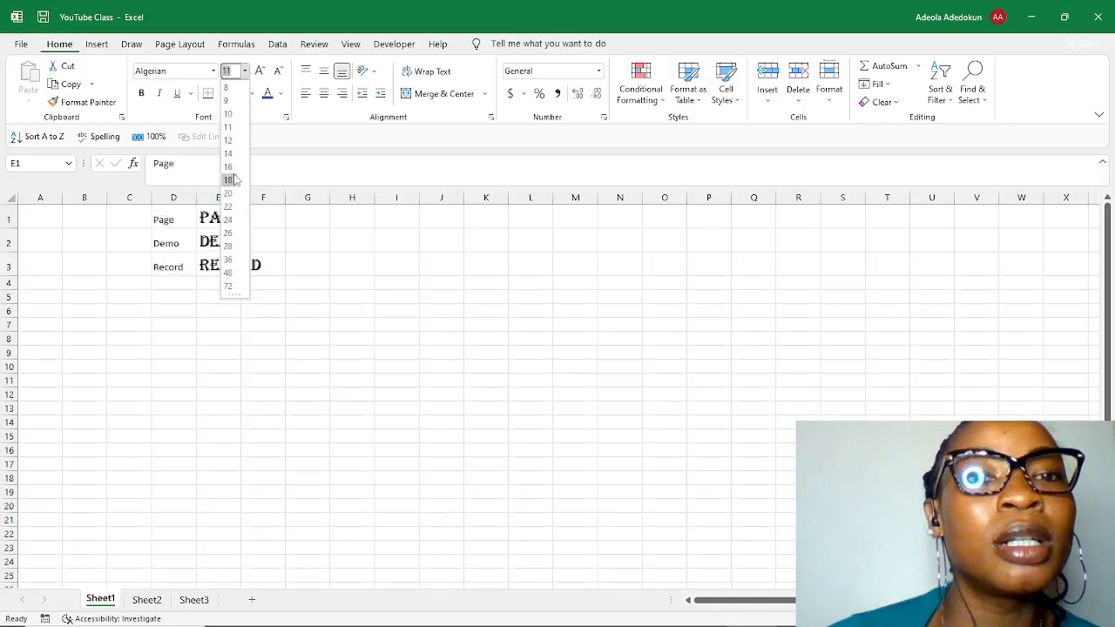
left_click(228, 206)
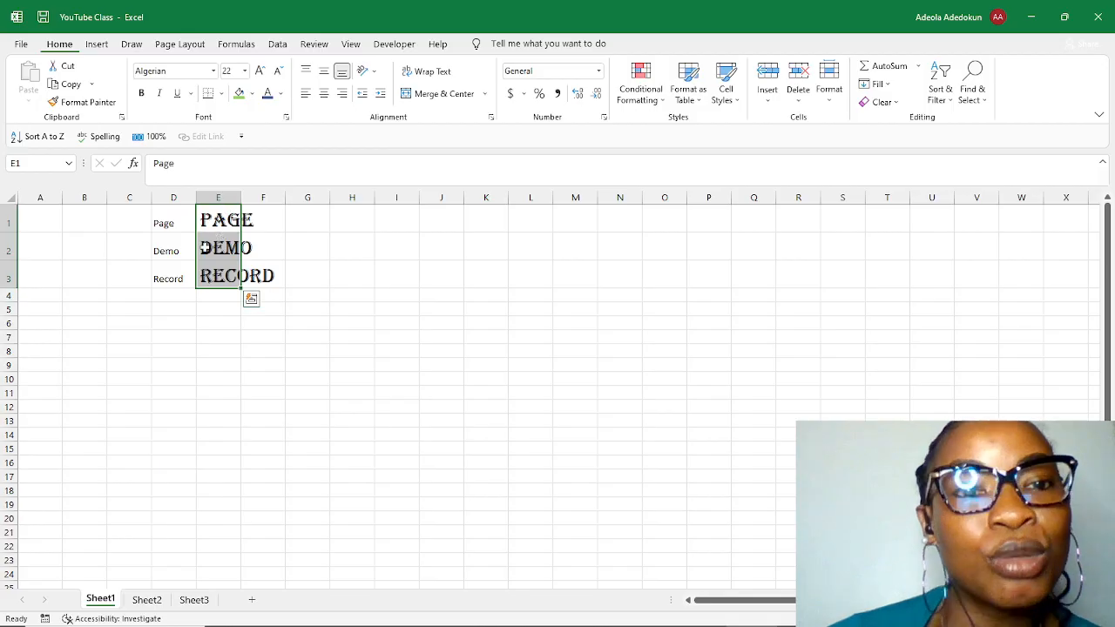
left_click(181, 224)
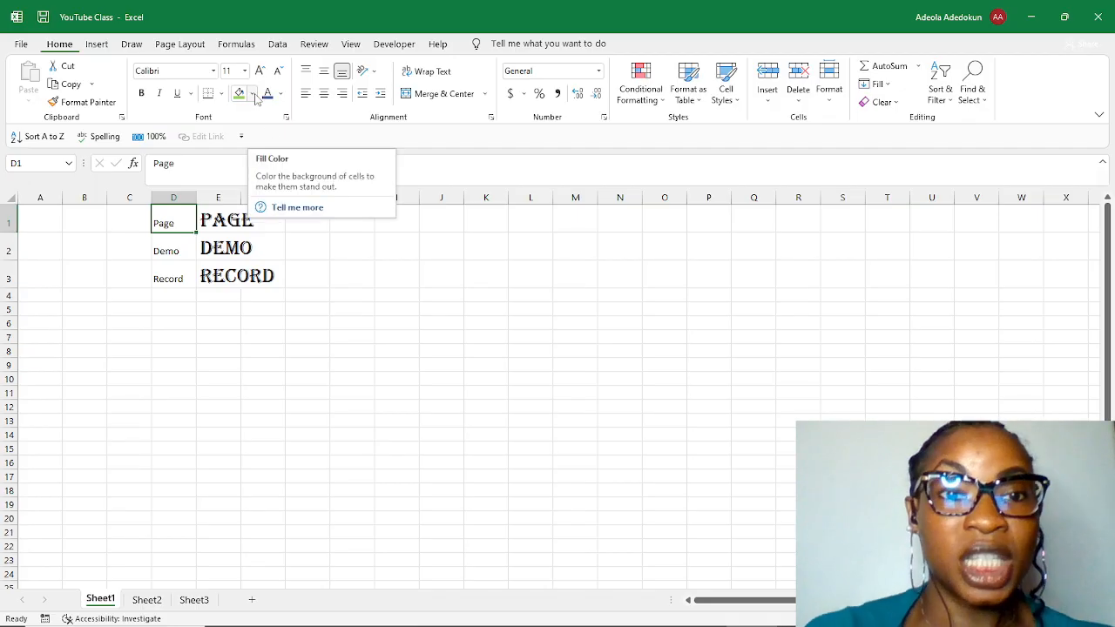
double_click(240, 198)
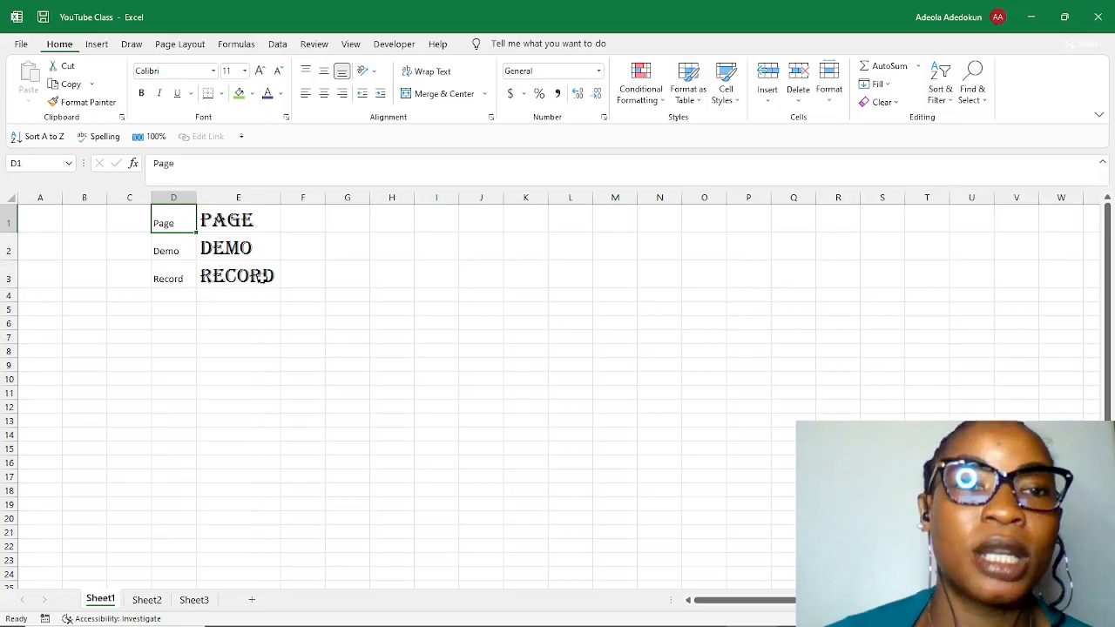
Step: Fill cells E1:E3 with the standard Blue color
left_click(252, 93)
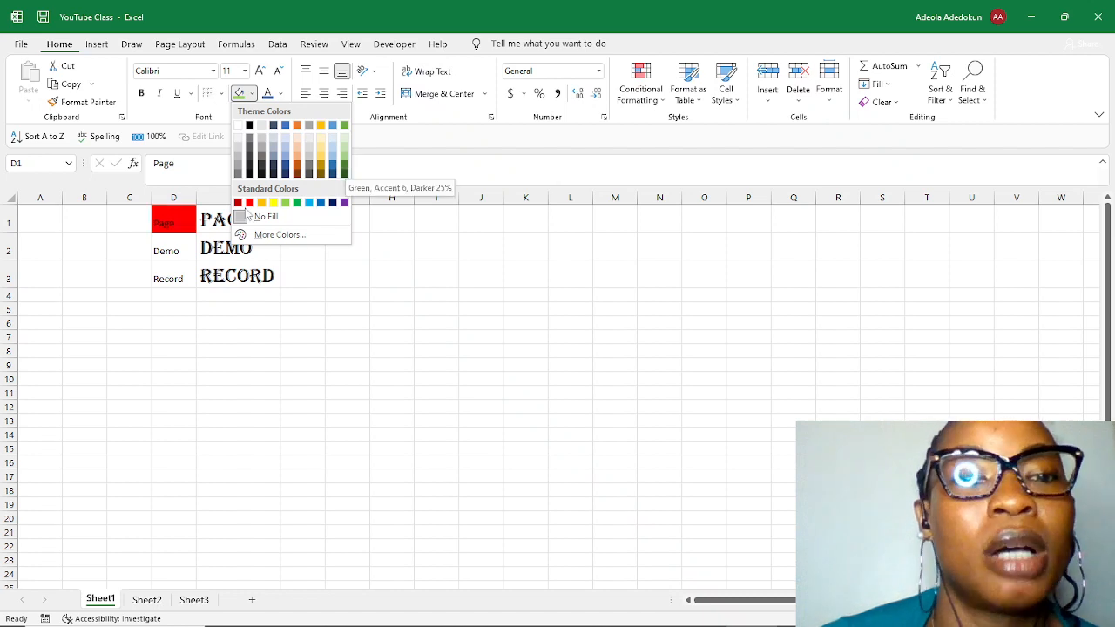
left_click(203, 245)
left_click(231, 212)
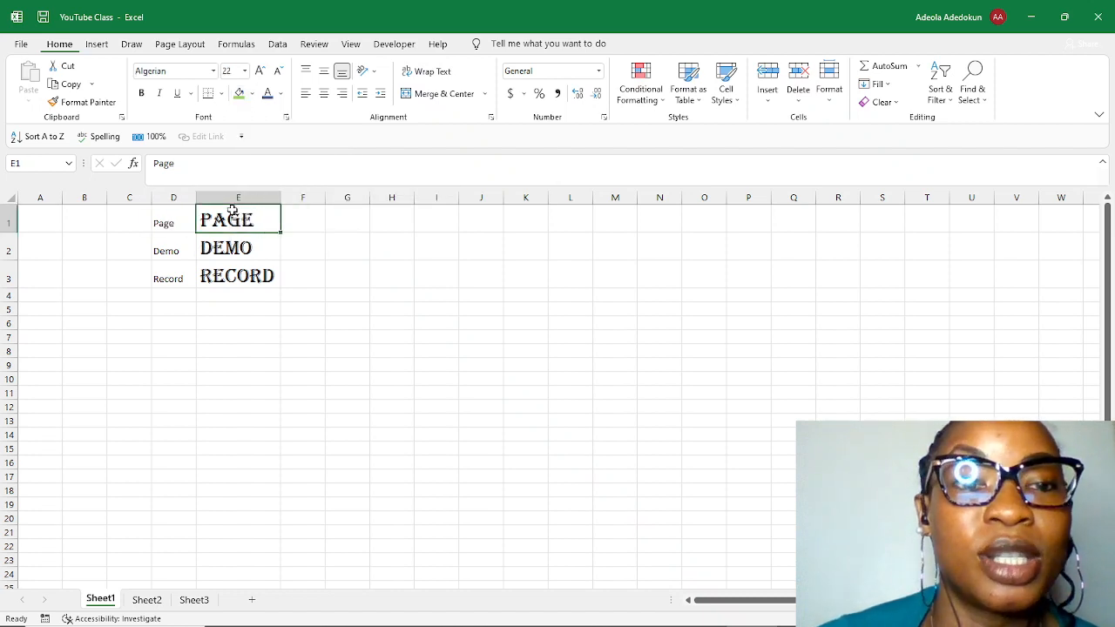
left_click_drag(231, 211, 236, 278)
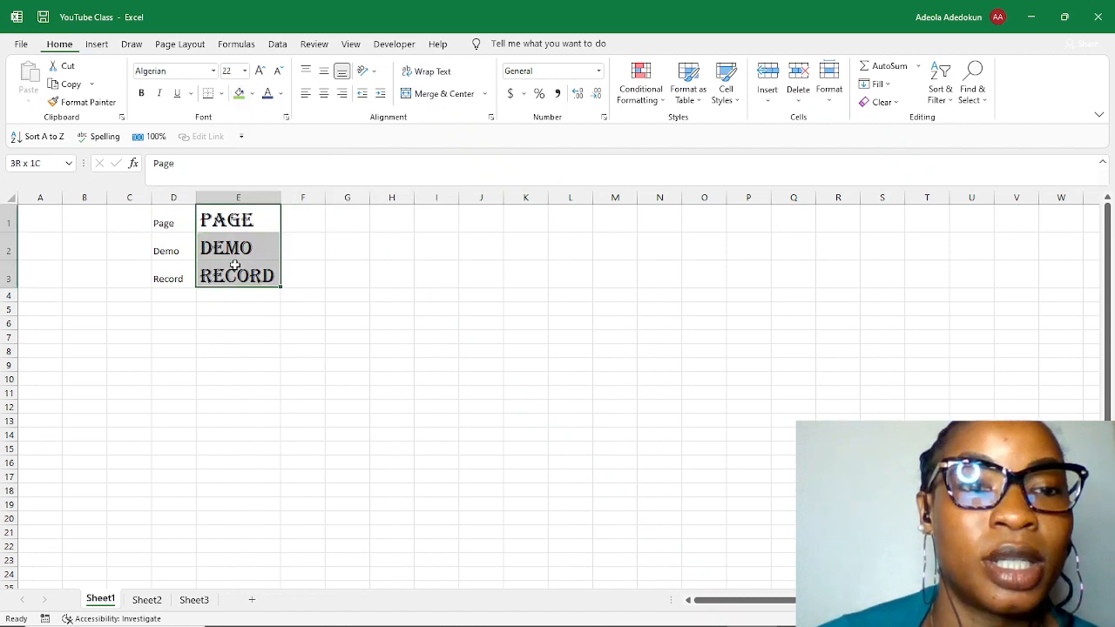
left_click(252, 94)
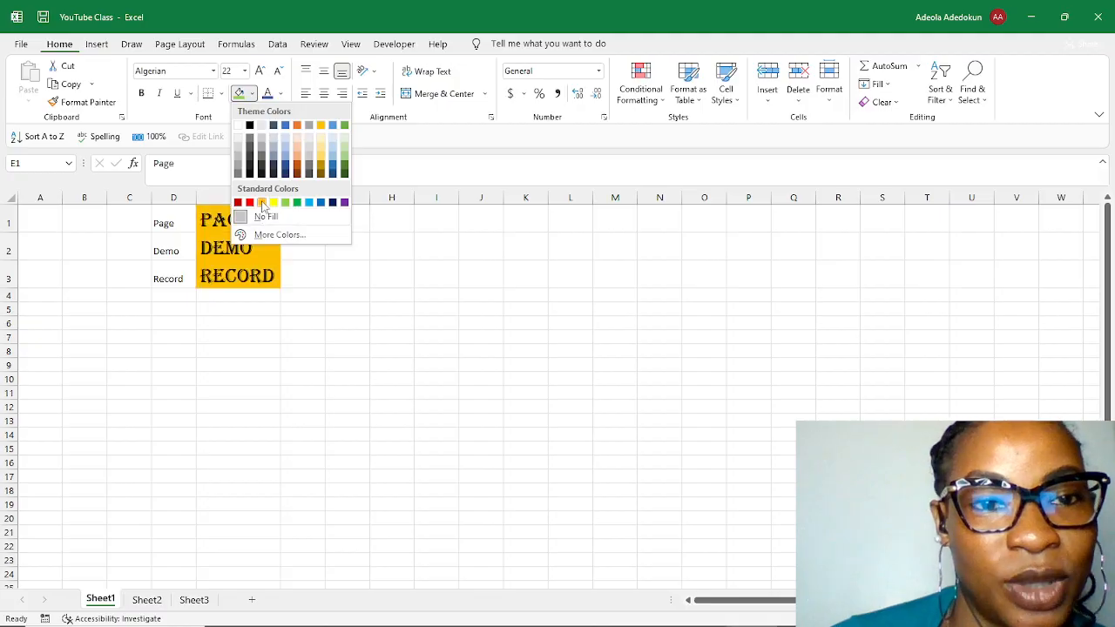
left_click(320, 202)
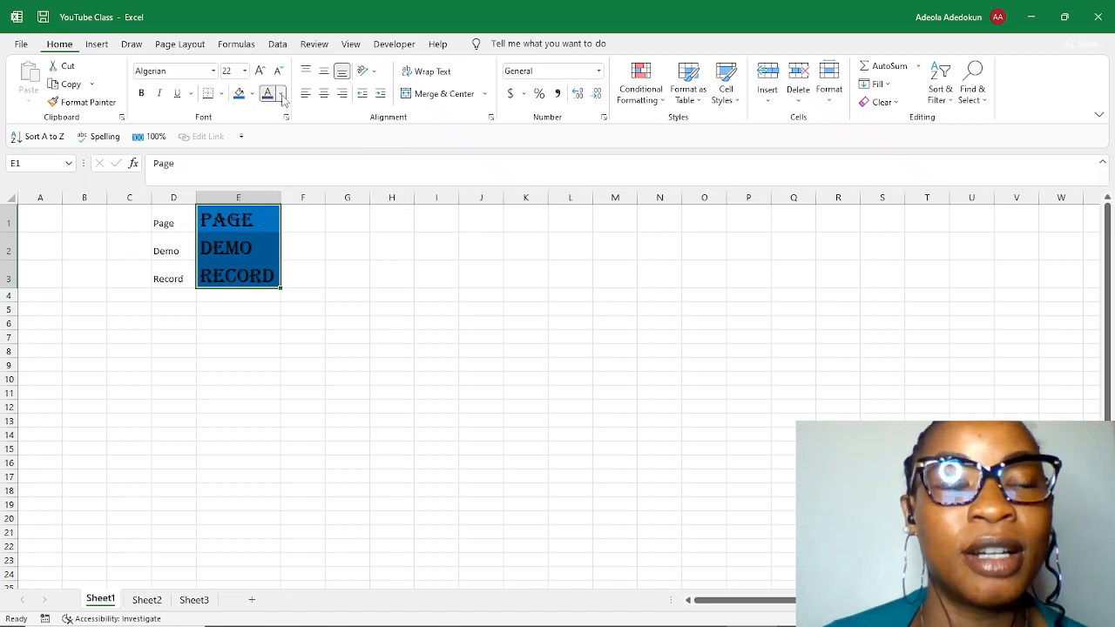
Step: Change the text color of cells E1:E3 to white
left_click(280, 93)
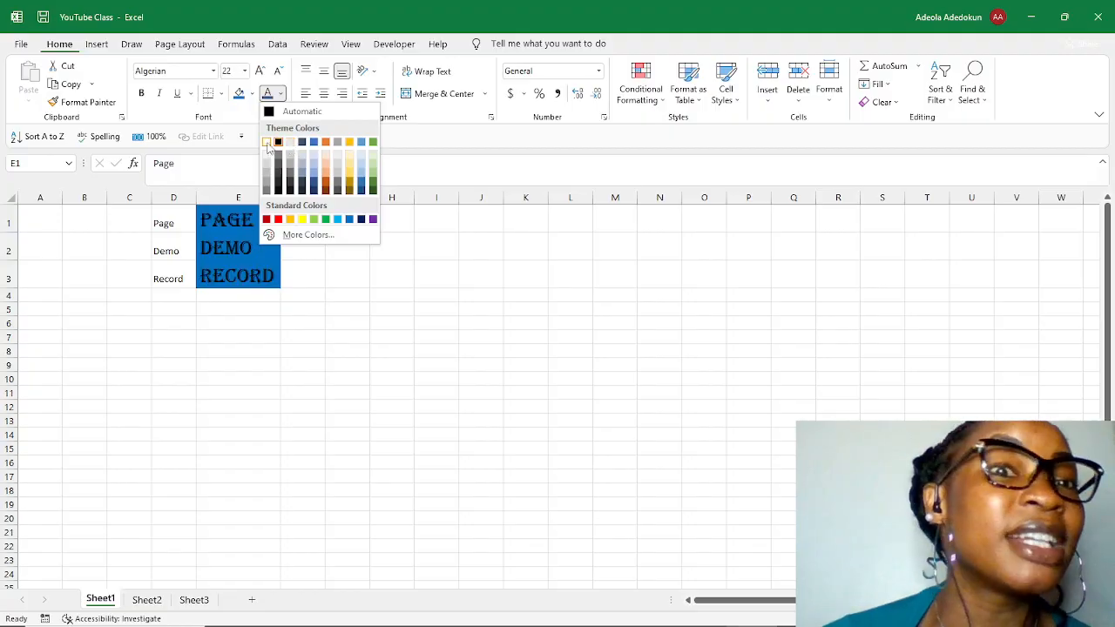
left_click(267, 148)
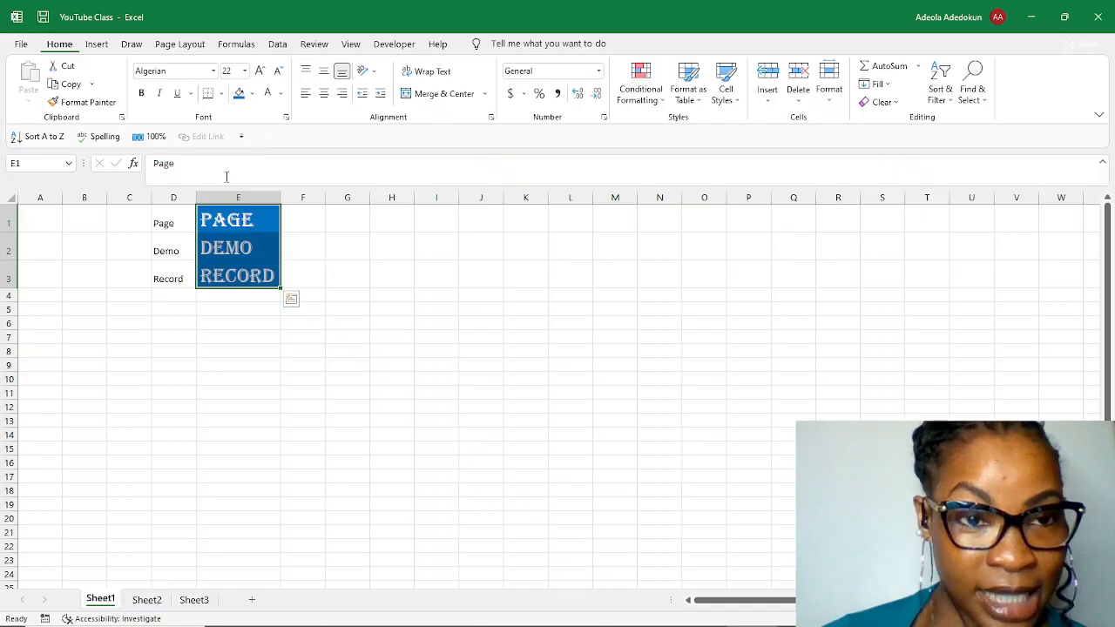
left_click(181, 218)
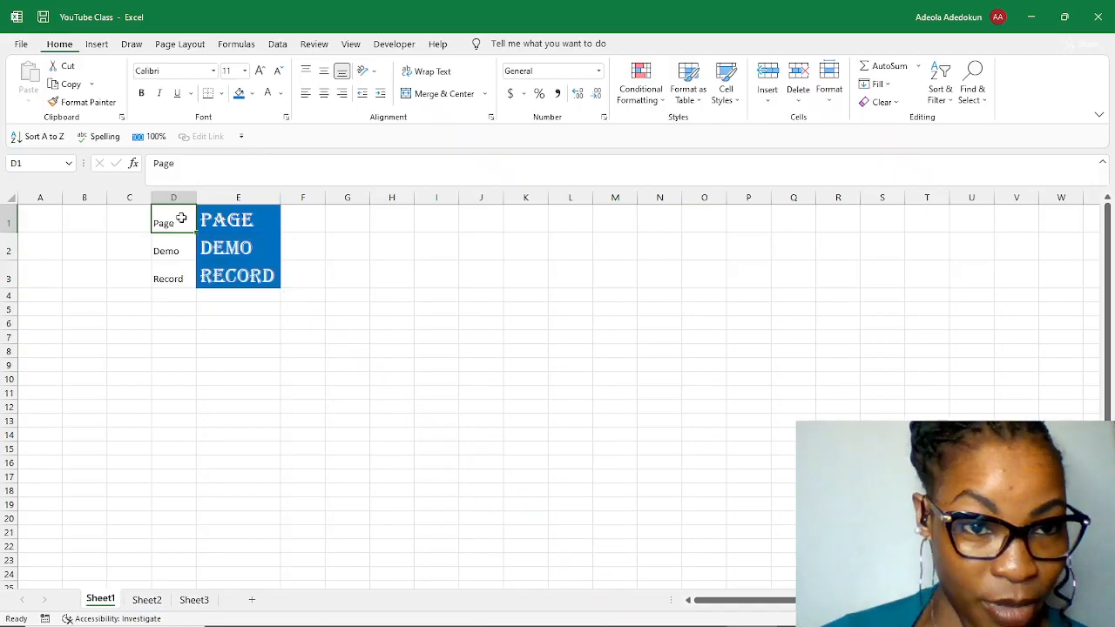
left_click(235, 237)
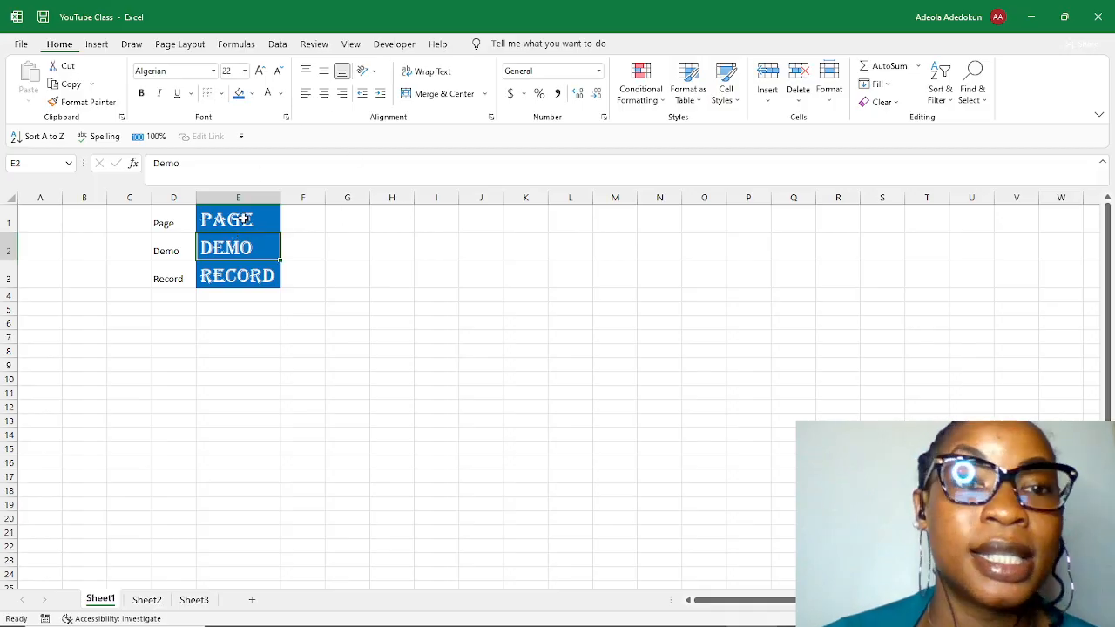
Step: Top-align the text in E1:E3, and try center and right alignment before setting it to left alignment
left_click_drag(248, 218, 259, 275)
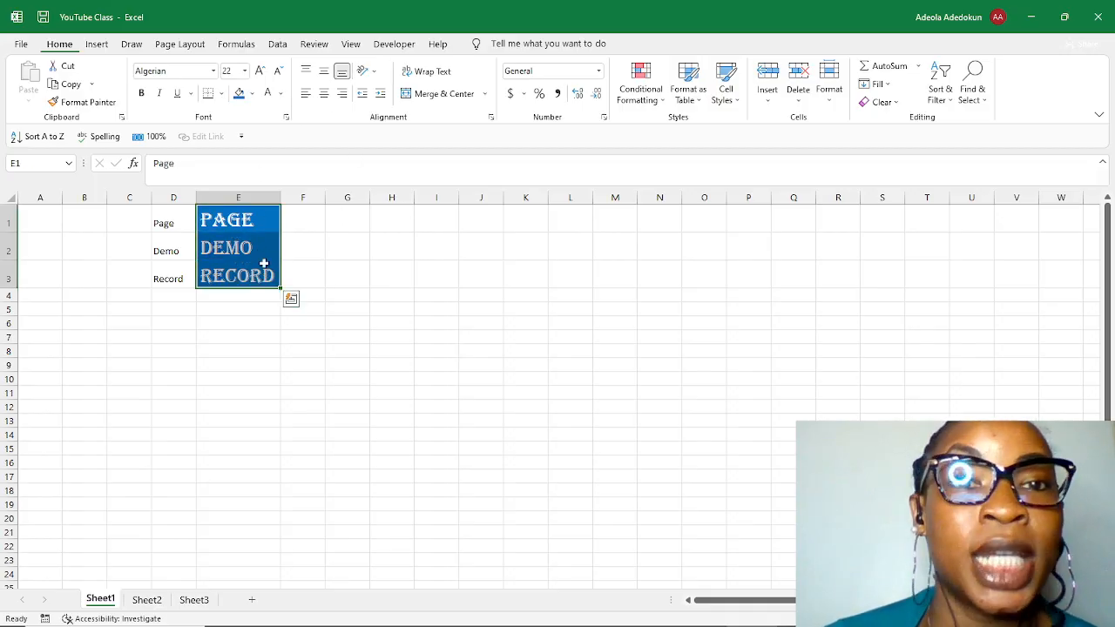
left_click(305, 72)
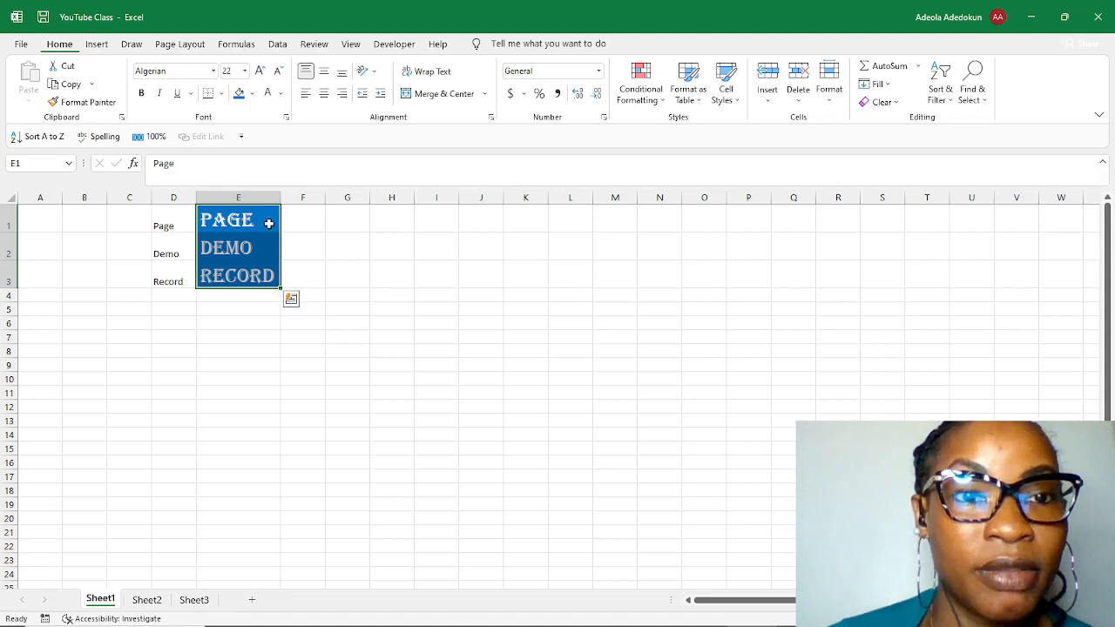
left_click(323, 94)
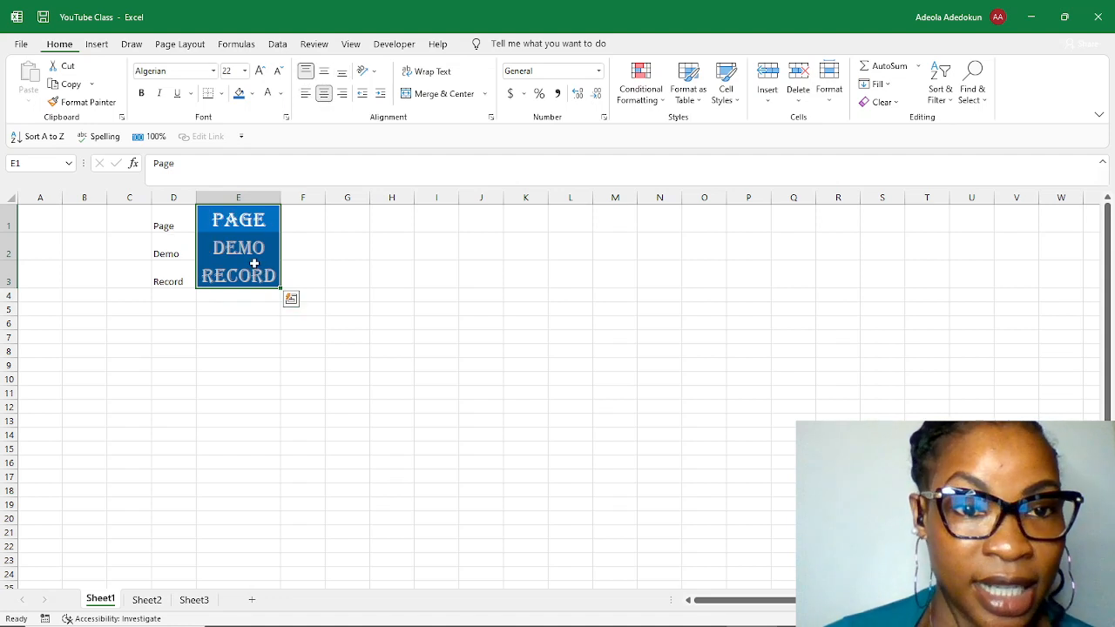
left_click(342, 94)
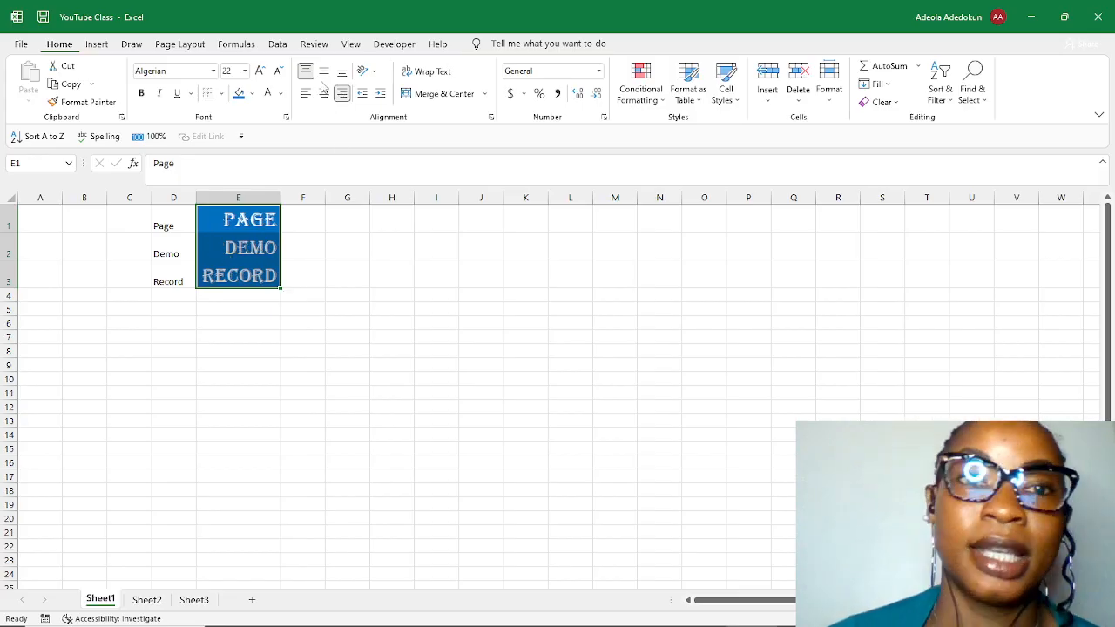
left_click(306, 94)
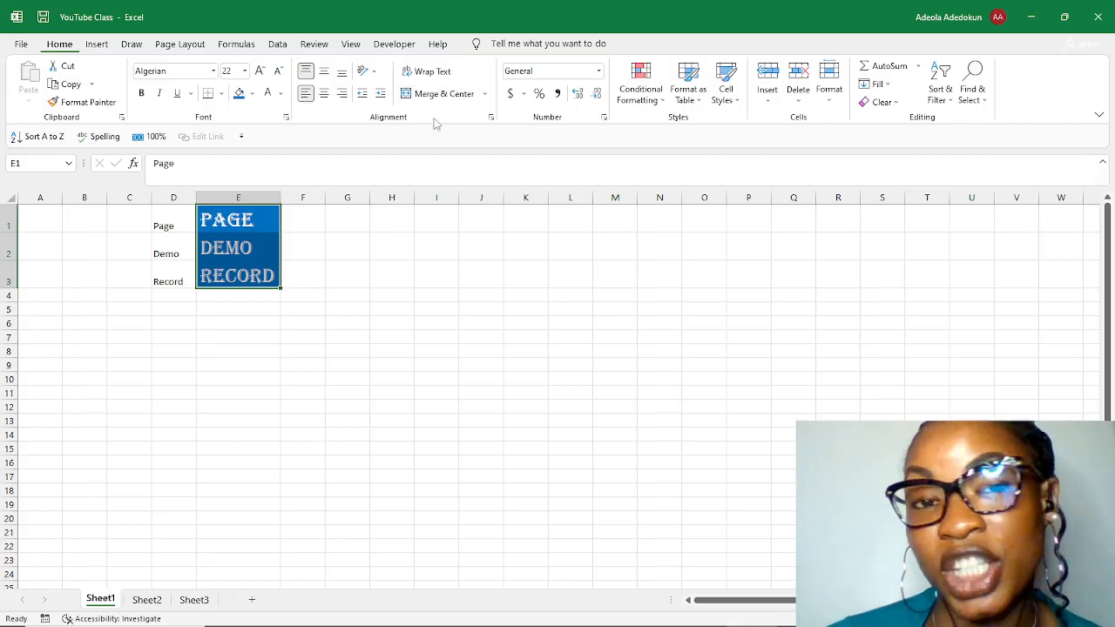
key("Return")
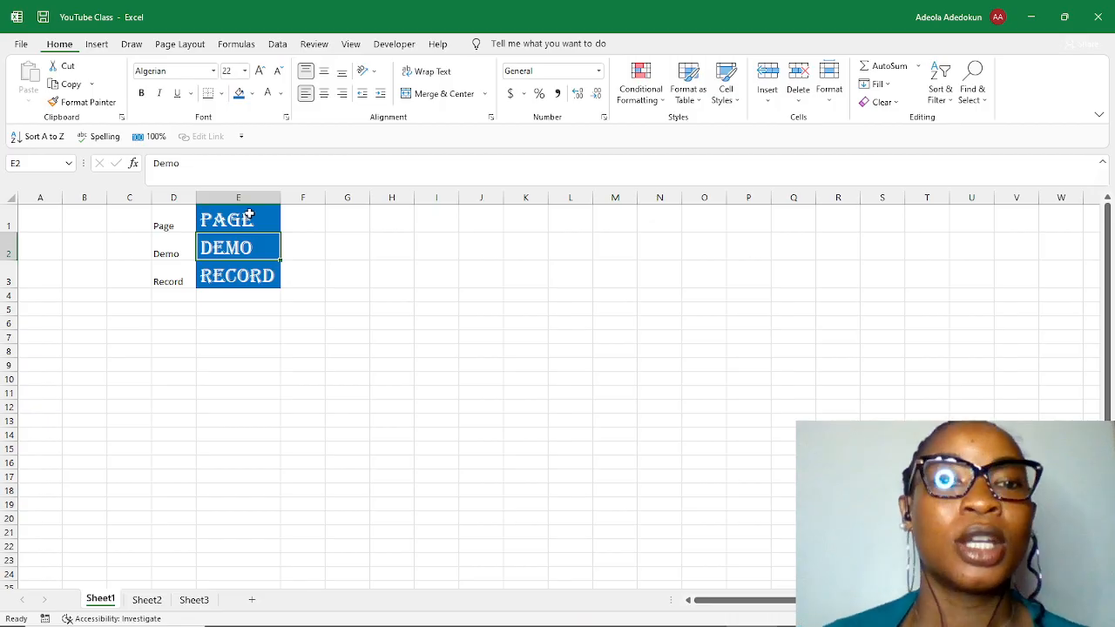
Step: Merge and center the heading in E1 across cells E1:I1
left_click(247, 217)
left_click_drag(287, 215, 439, 217)
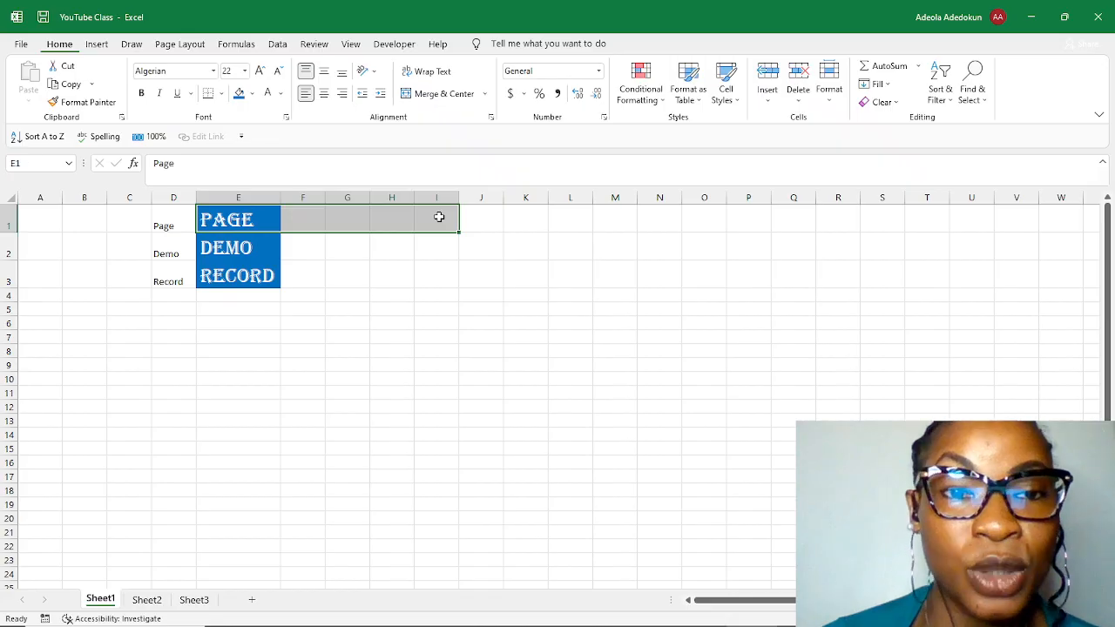
left_click(438, 93)
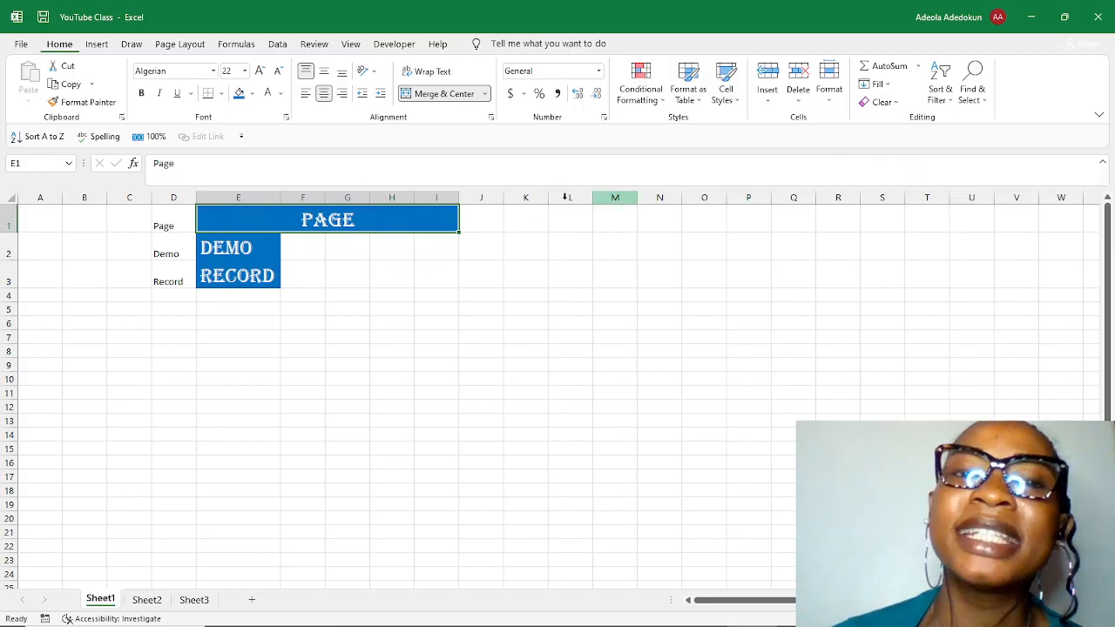
Step: Enter 5 in cell G6, and try the percentage format on it before applying the dollar accounting format
left_click(363, 286)
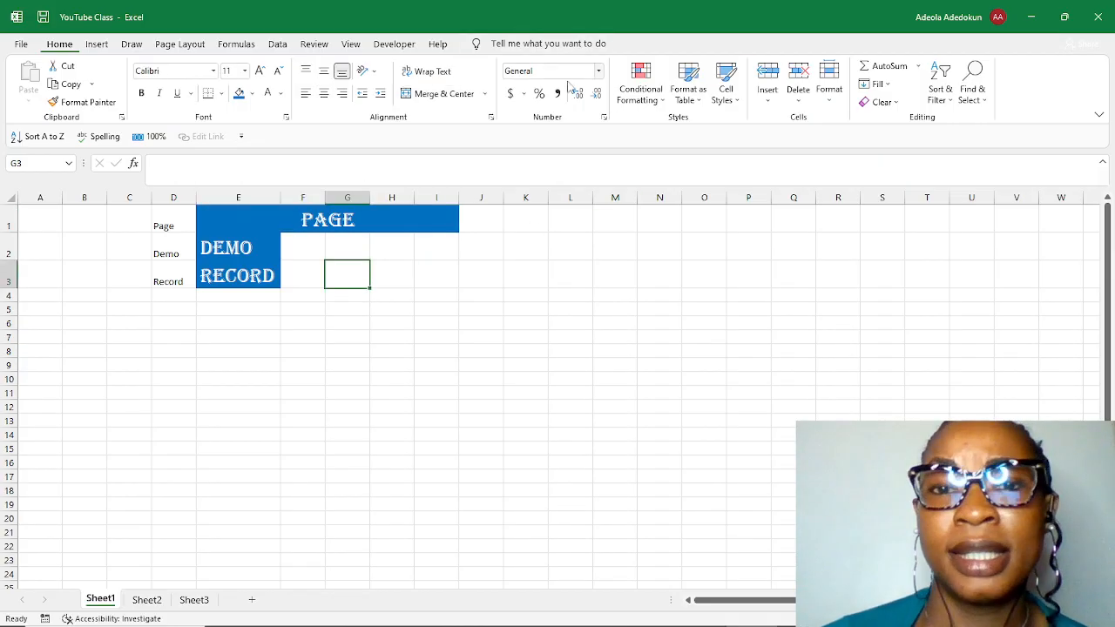
left_click(598, 70)
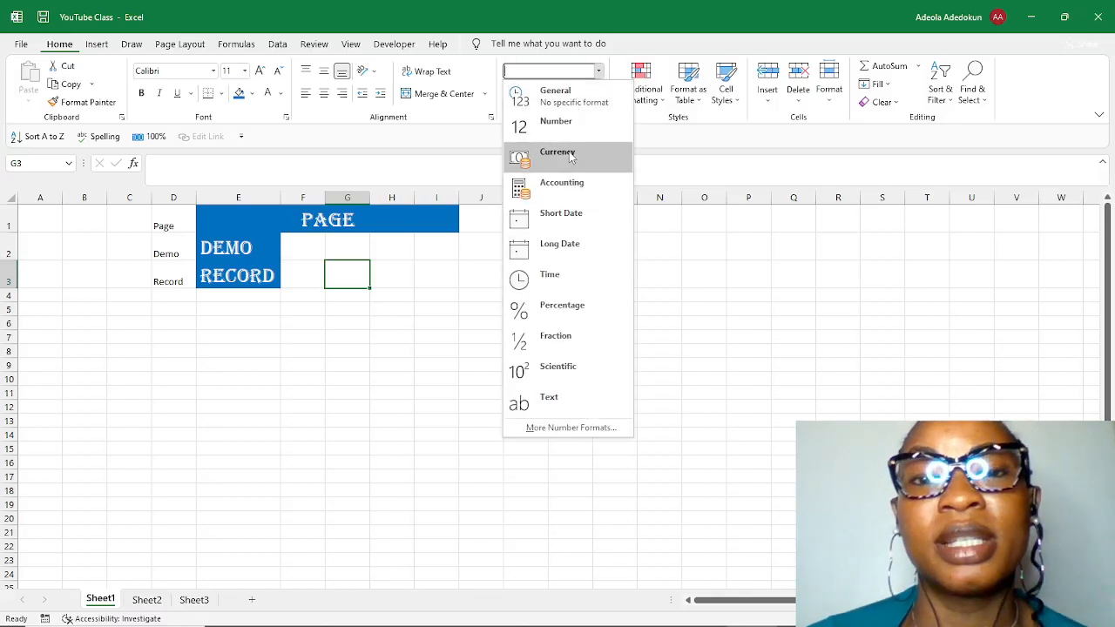
left_click(333, 331)
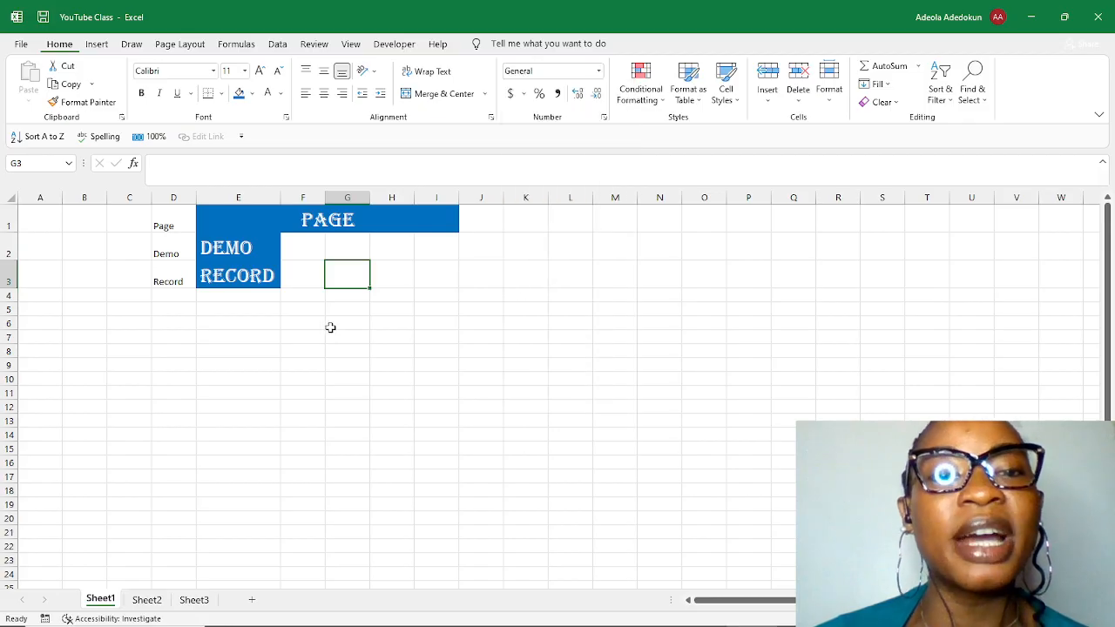
left_click(342, 320)
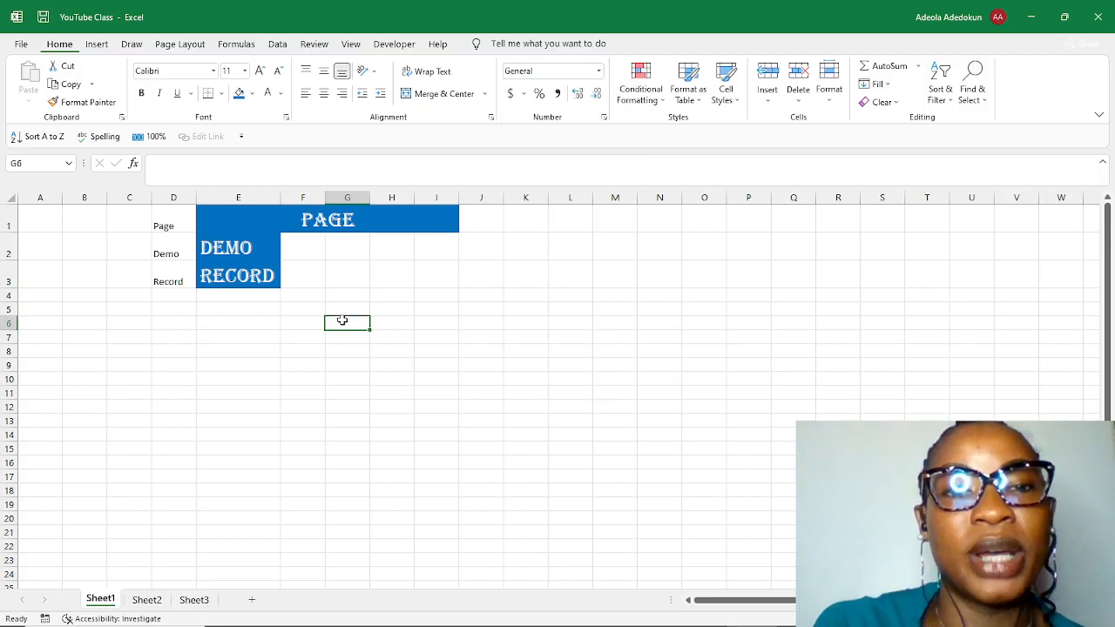
type("5")
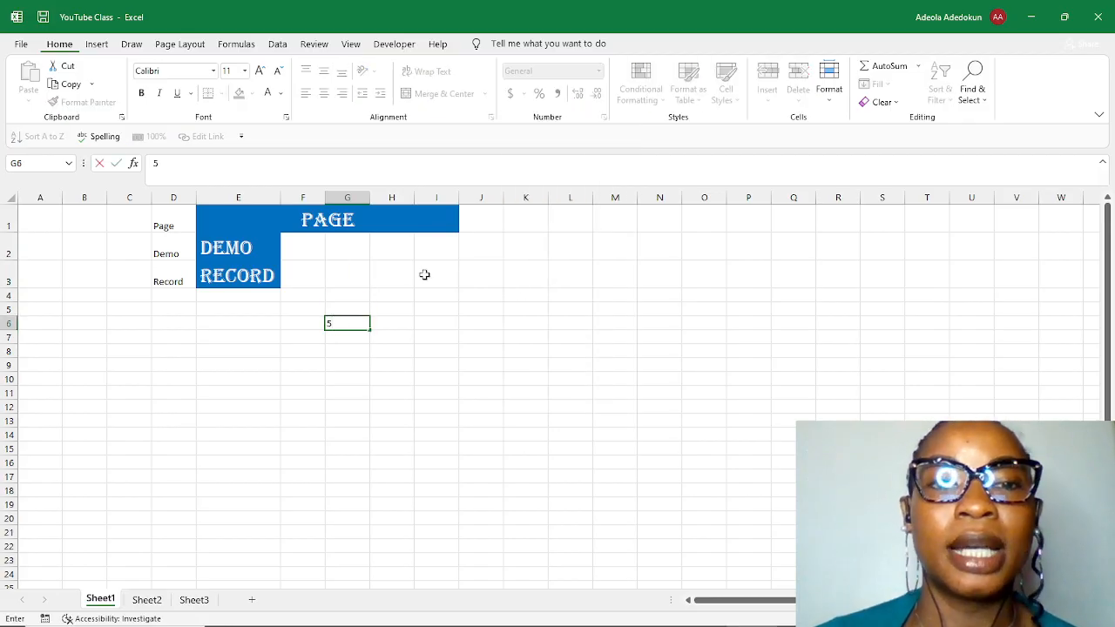
left_click_drag(423, 276, 383, 277)
left_click(365, 322)
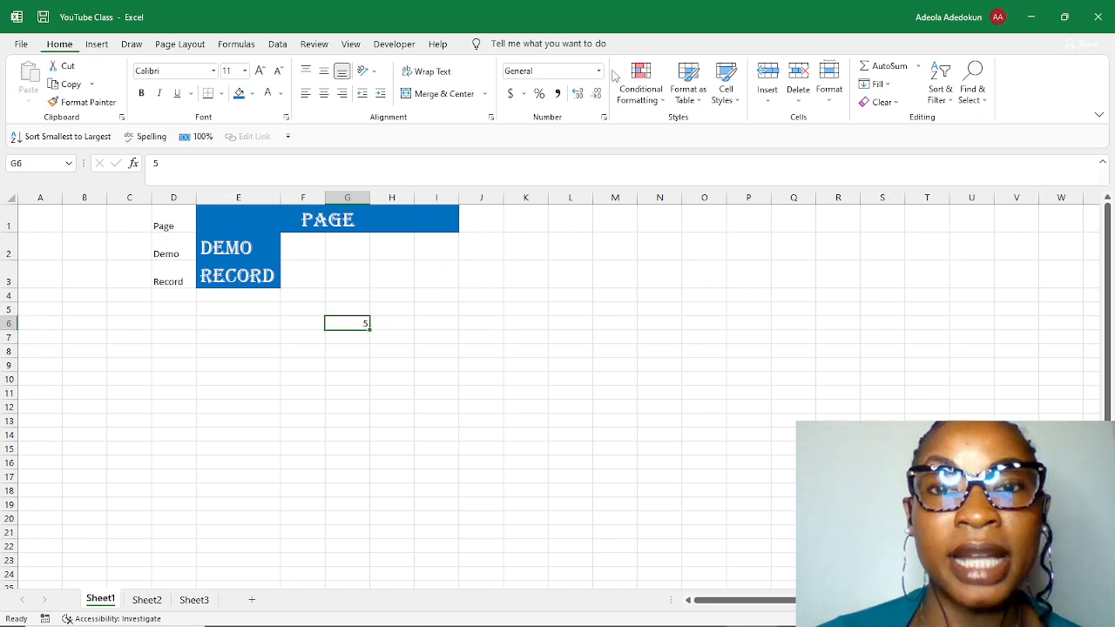
left_click(539, 94)
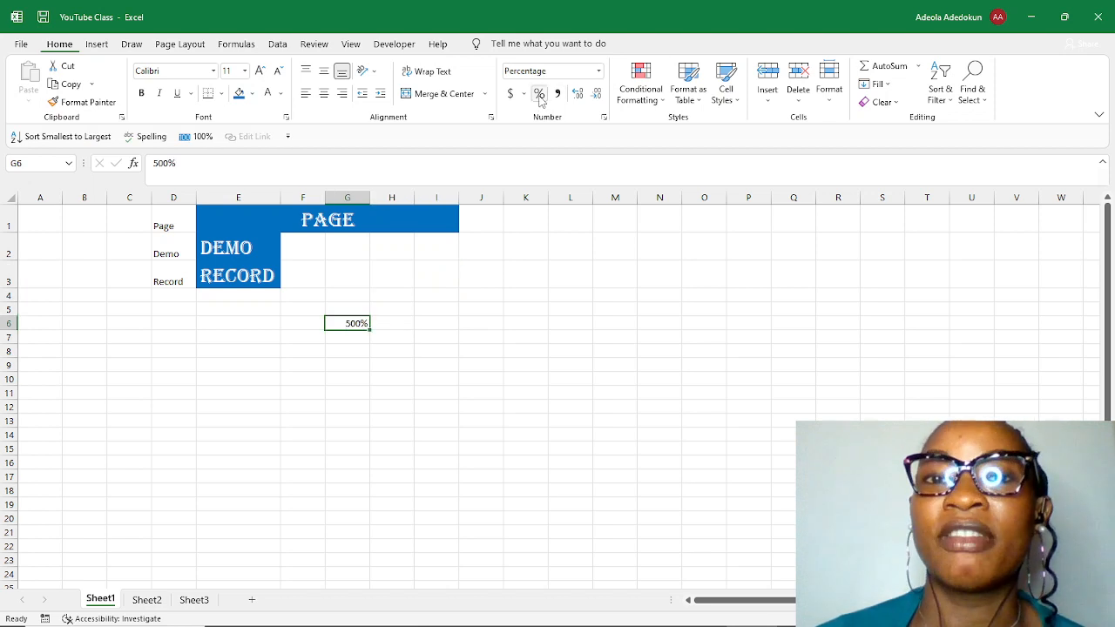
left_click(511, 96)
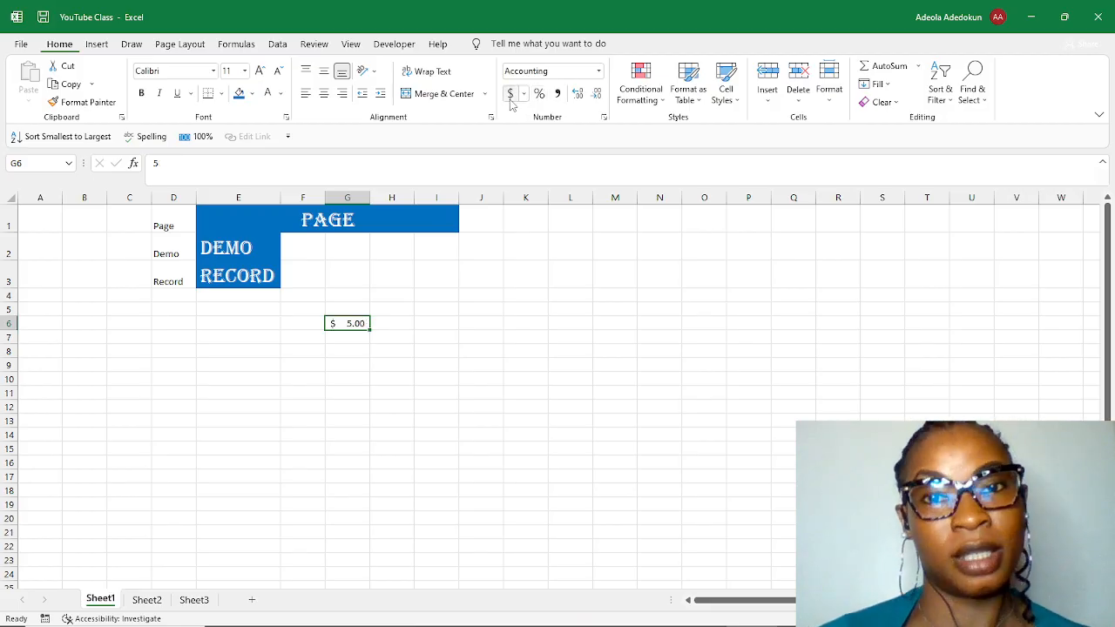
Step: Extend the amount in G6 to four decimal places, and reduce it to no decimal places
left_click(578, 96)
left_click(578, 96)
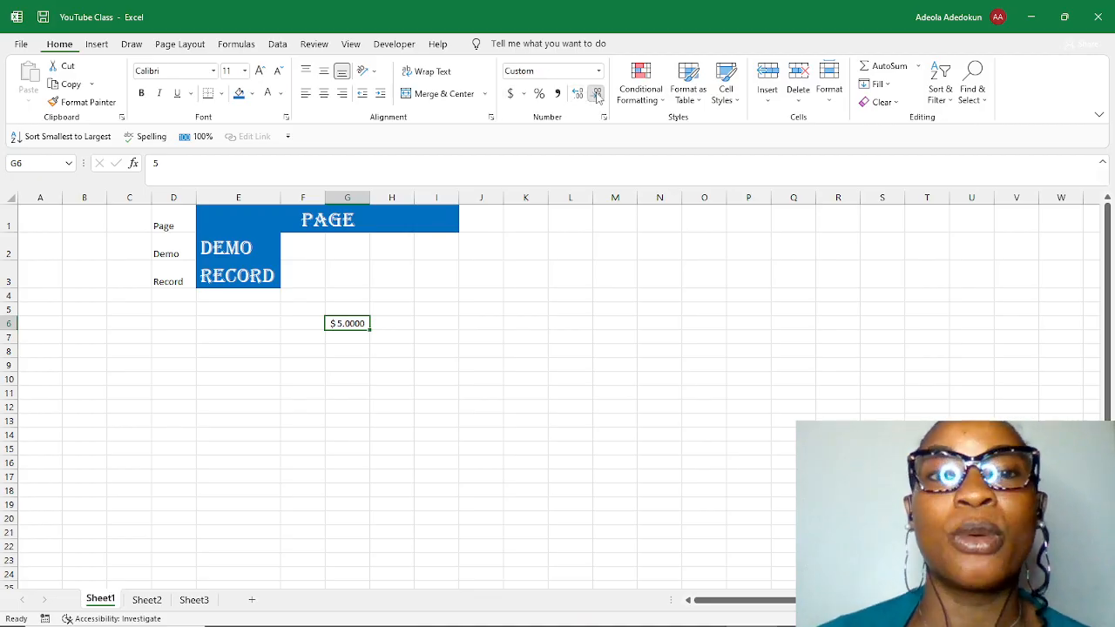
left_click(596, 96)
left_click(597, 96)
left_click(596, 95)
left_click(596, 95)
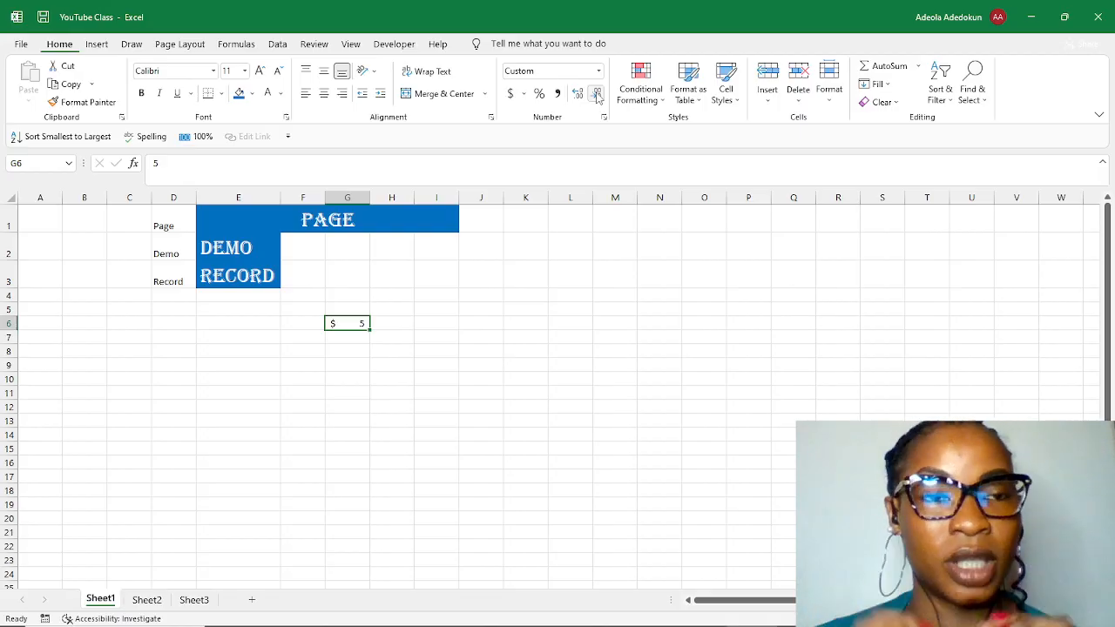
Step: Review the Insert, Page Layout, Formulas and Data commands, including the lists of Financial and Logical functions
left_click(97, 45)
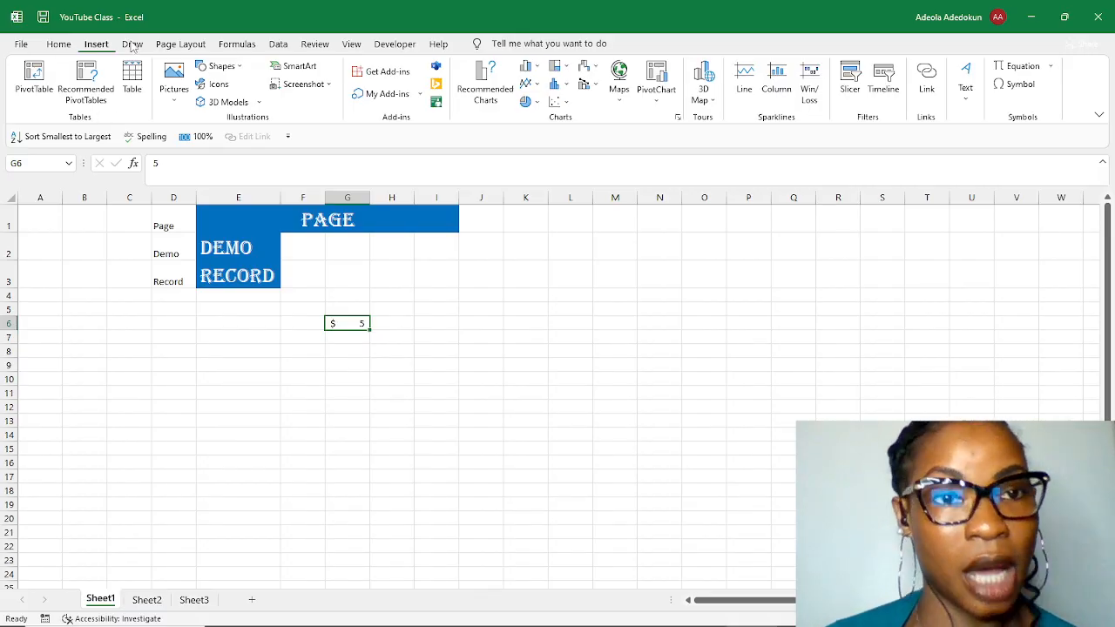
left_click(180, 45)
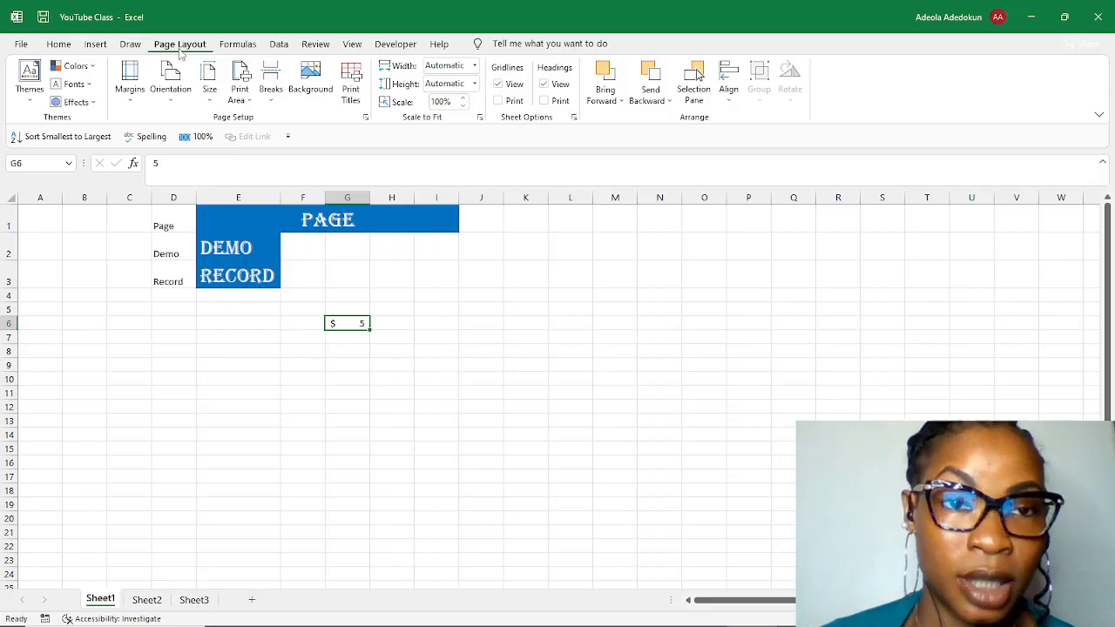
left_click(234, 49)
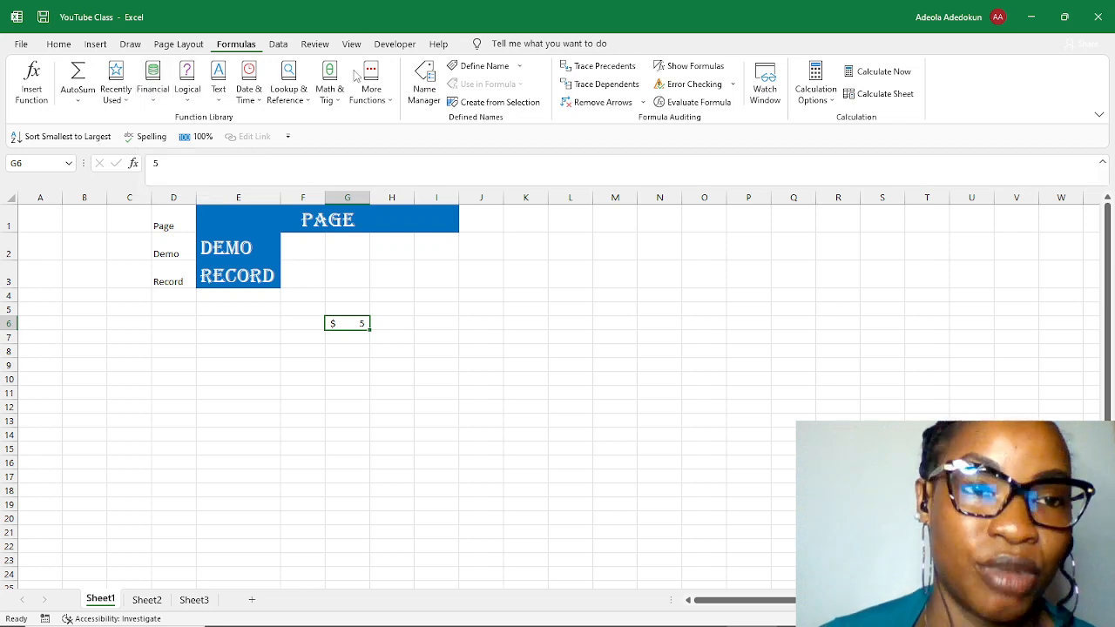
left_click(124, 98)
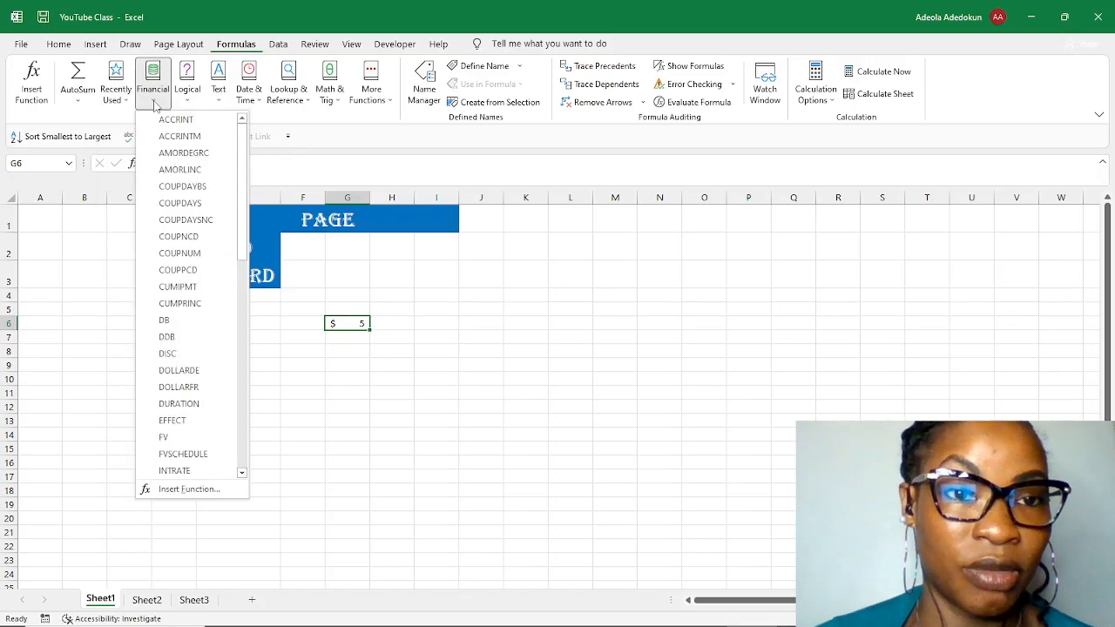
mouse_move(191, 105)
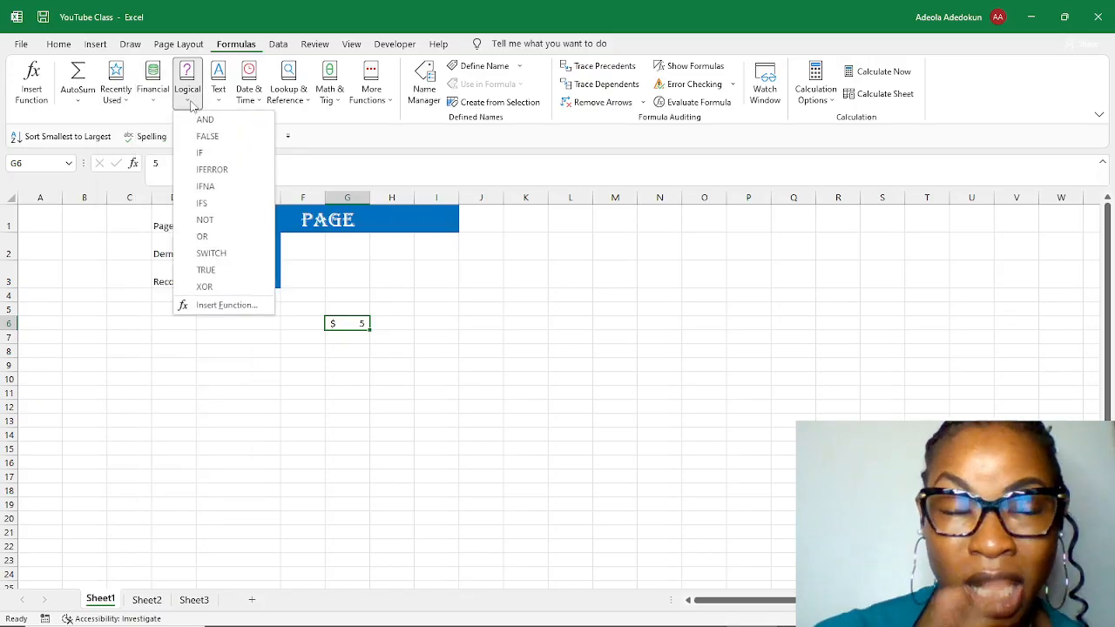
left_click(298, 106)
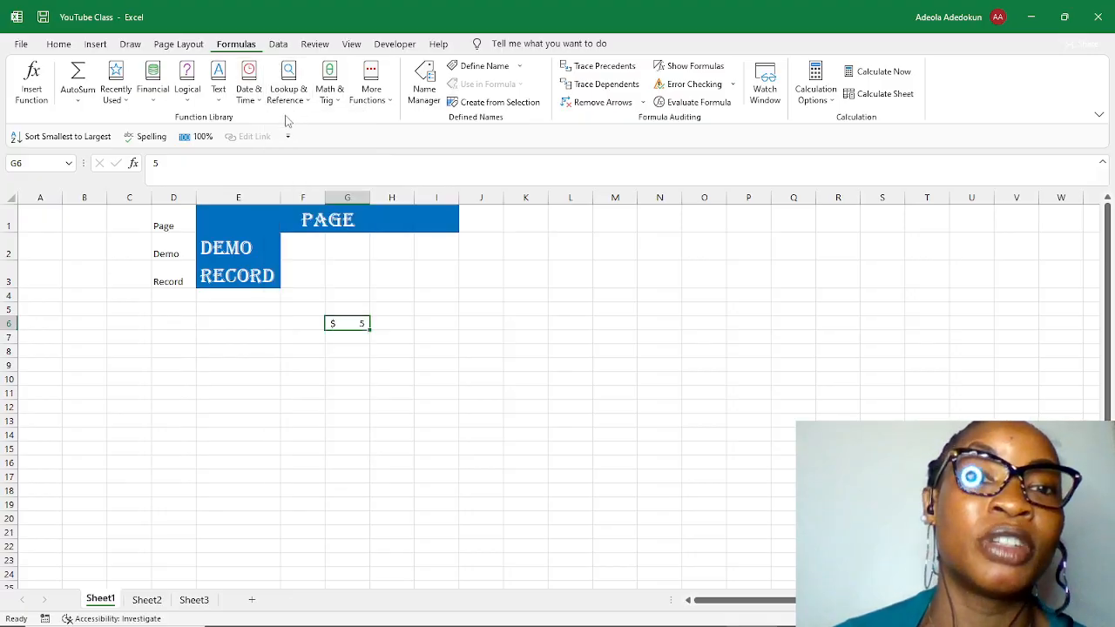
left_click(283, 48)
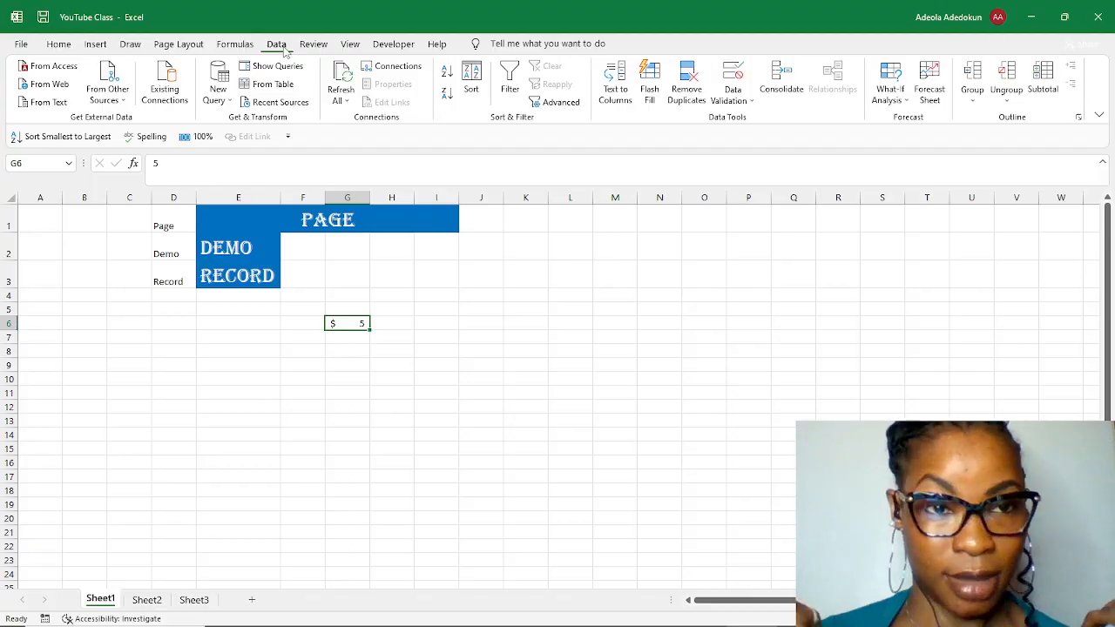
Step: Examine the ribbon customization options, selecting commands such as Font Color and Fill Color and the Data groups, and close the options
right_click(315, 94)
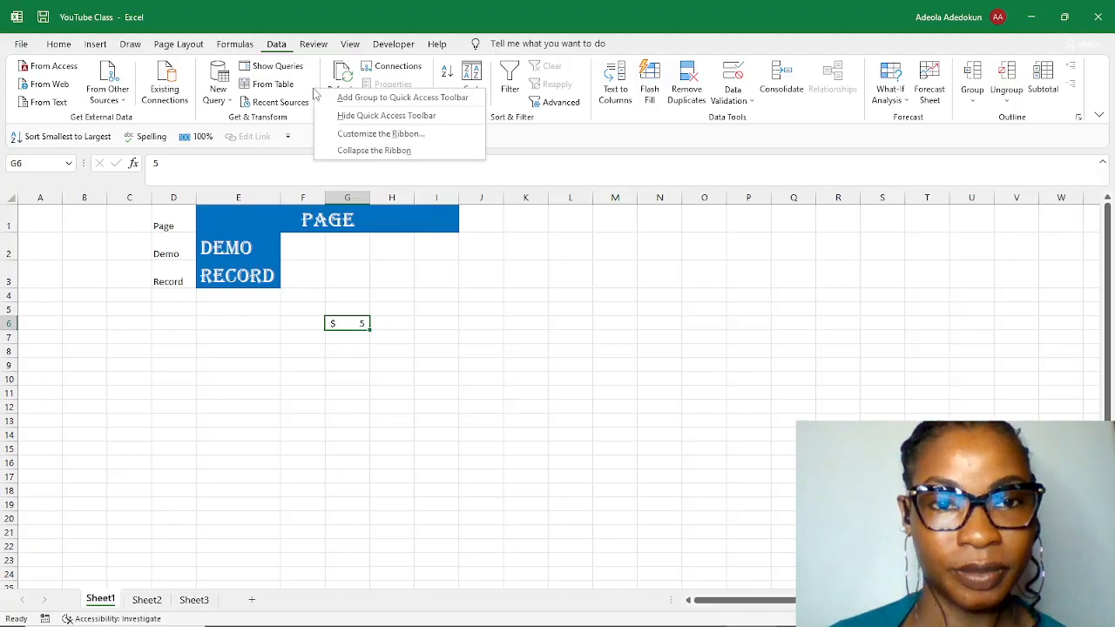
left_click(345, 138)
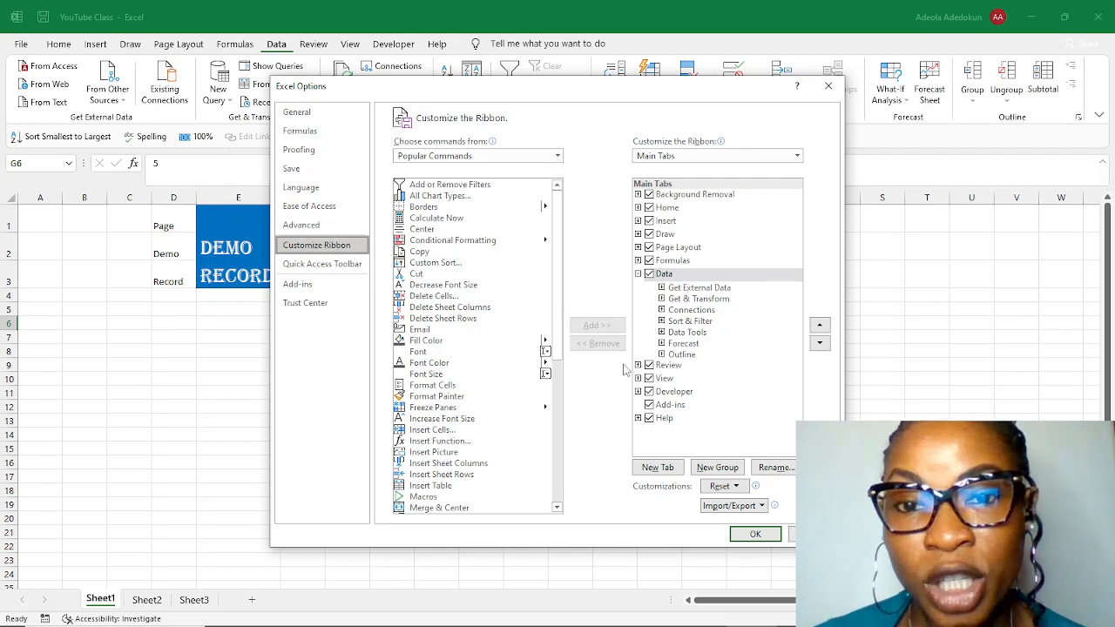
left_click(457, 364)
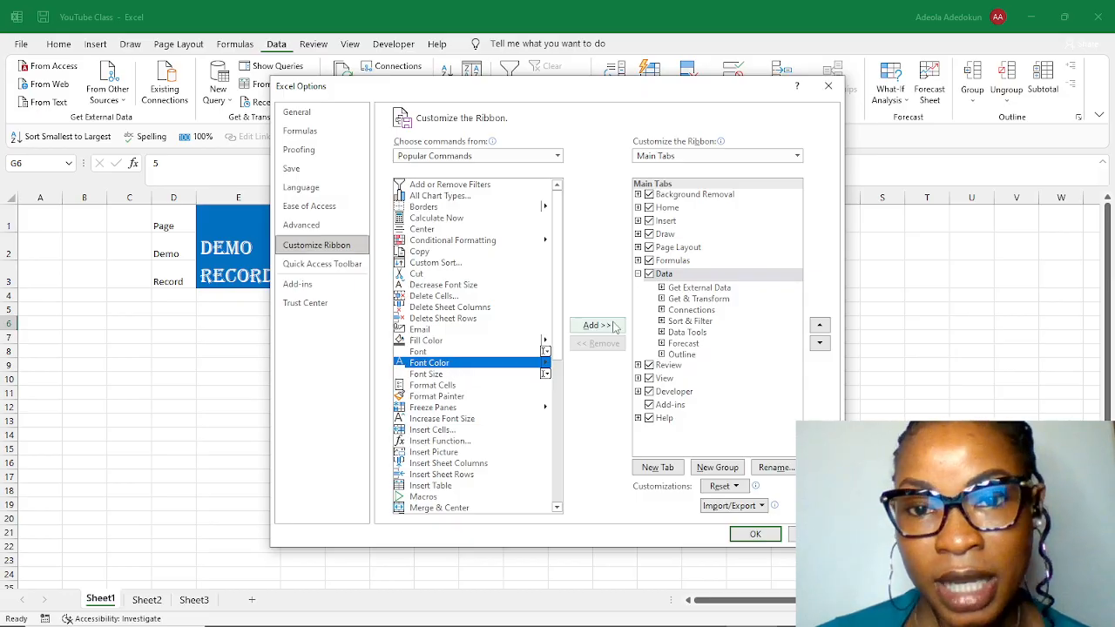
left_click(707, 322)
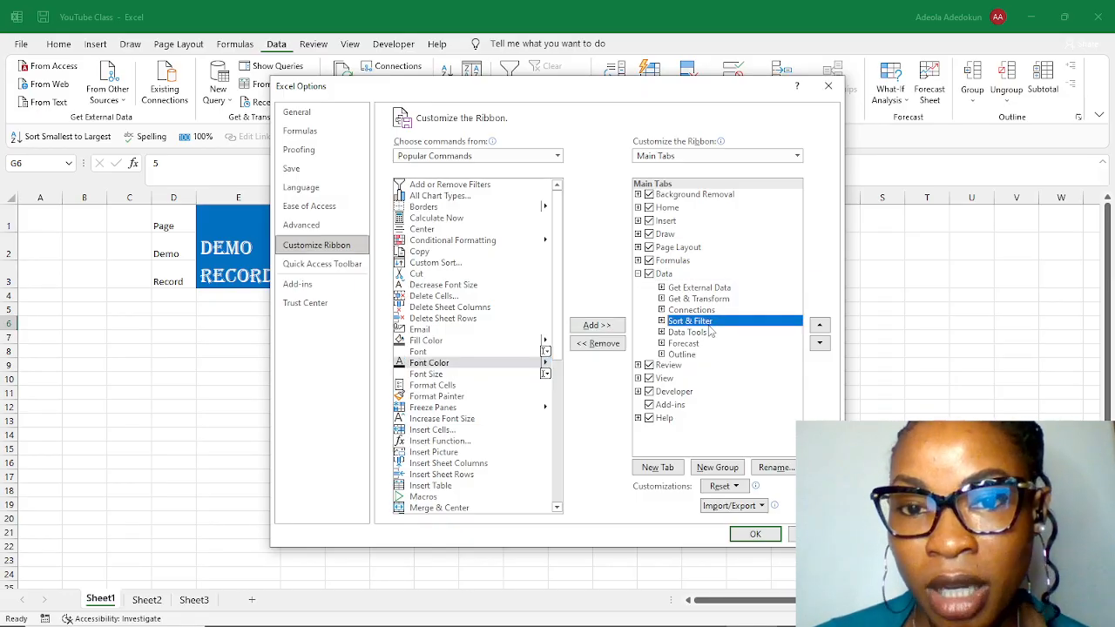
left_click(446, 322)
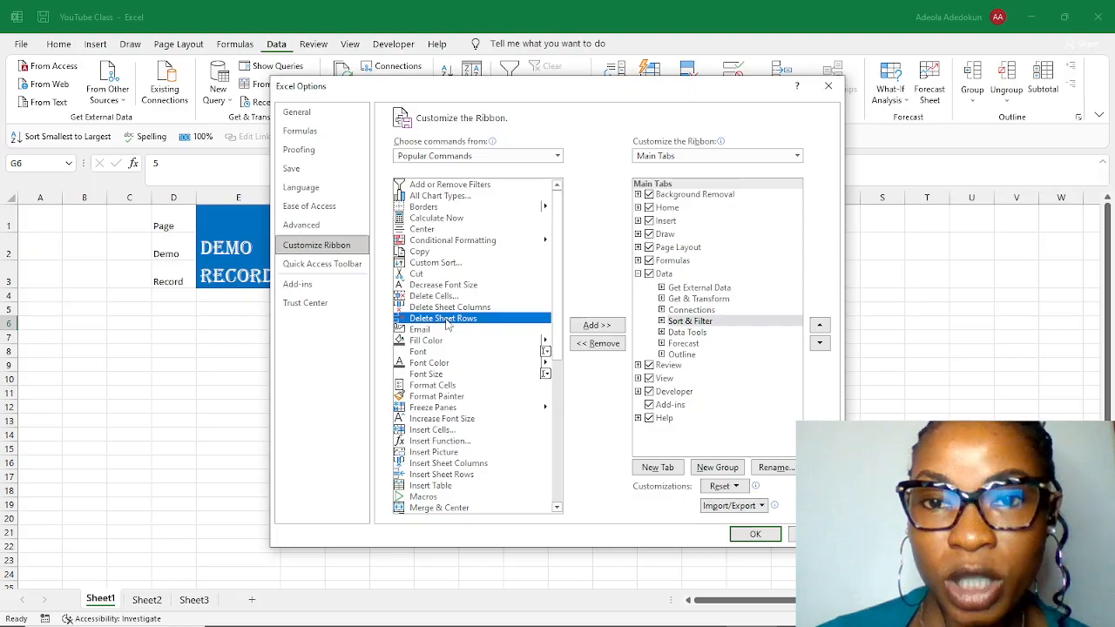
left_click(687, 275)
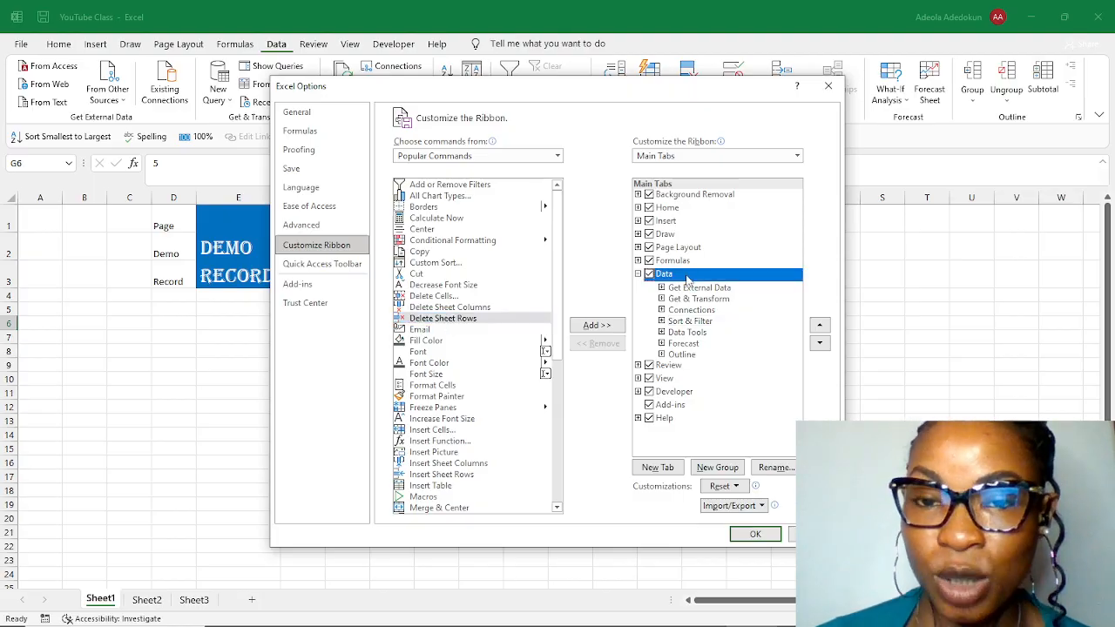
left_click(433, 342)
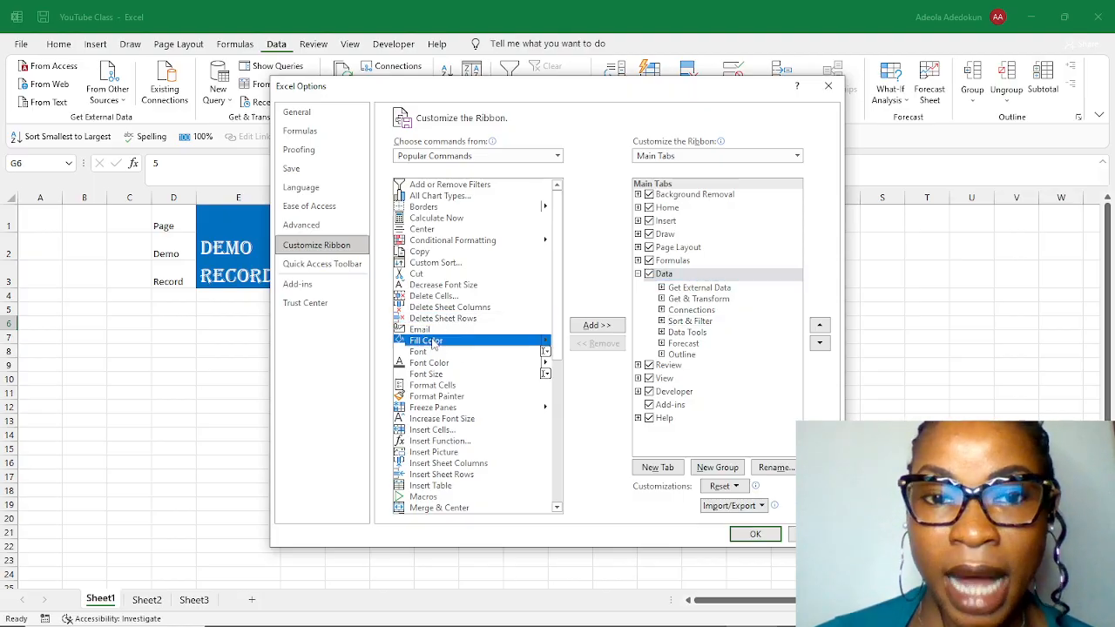
left_click(714, 290)
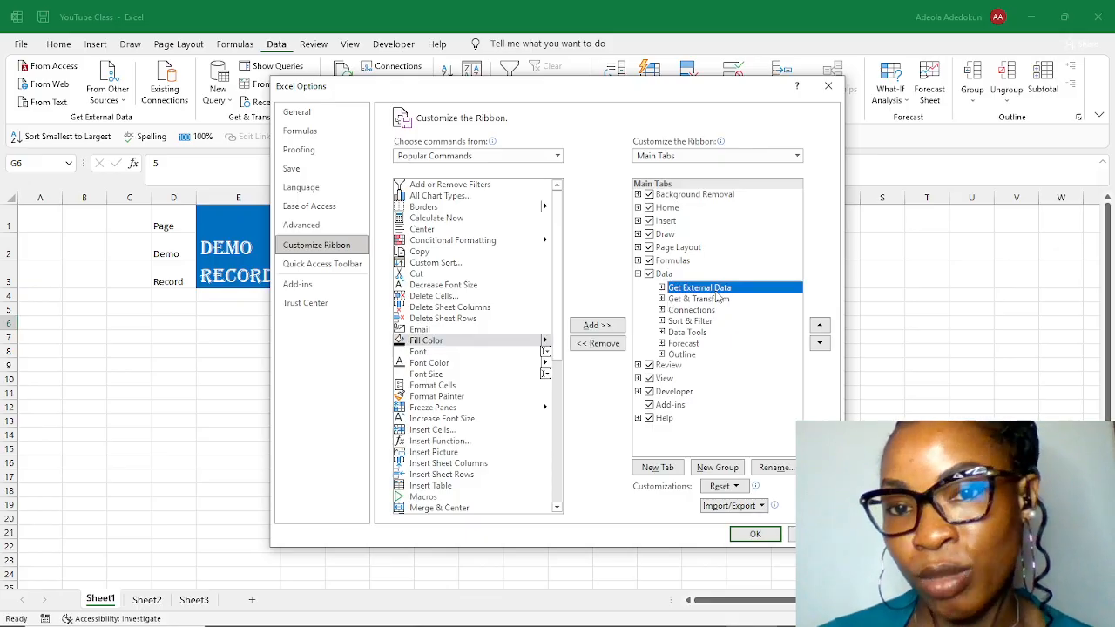
left_click(680, 261)
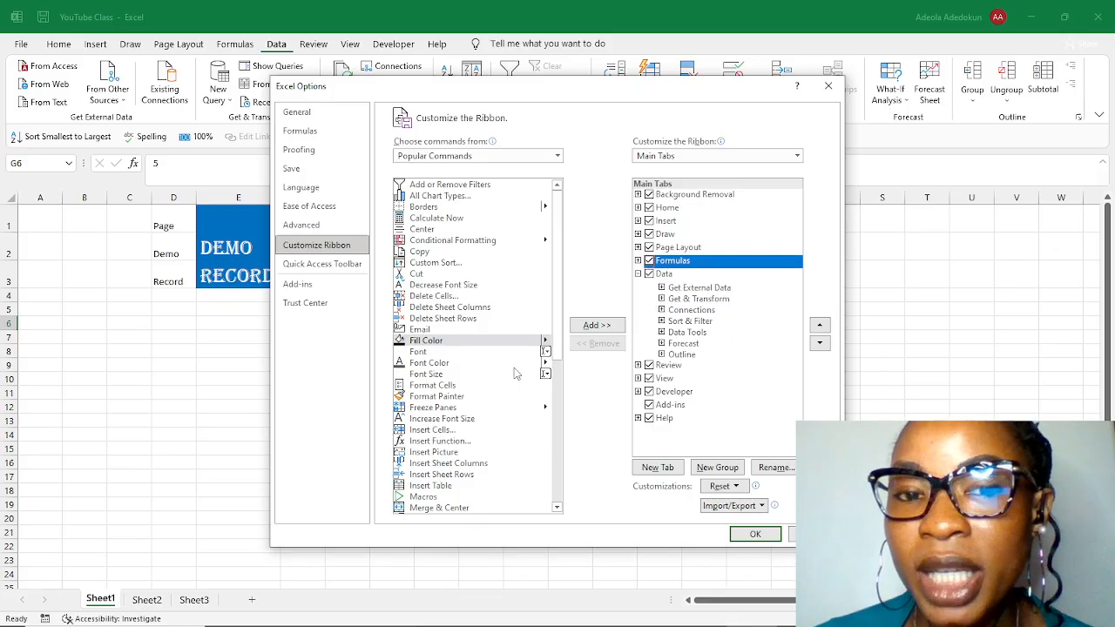
left_click(755, 535)
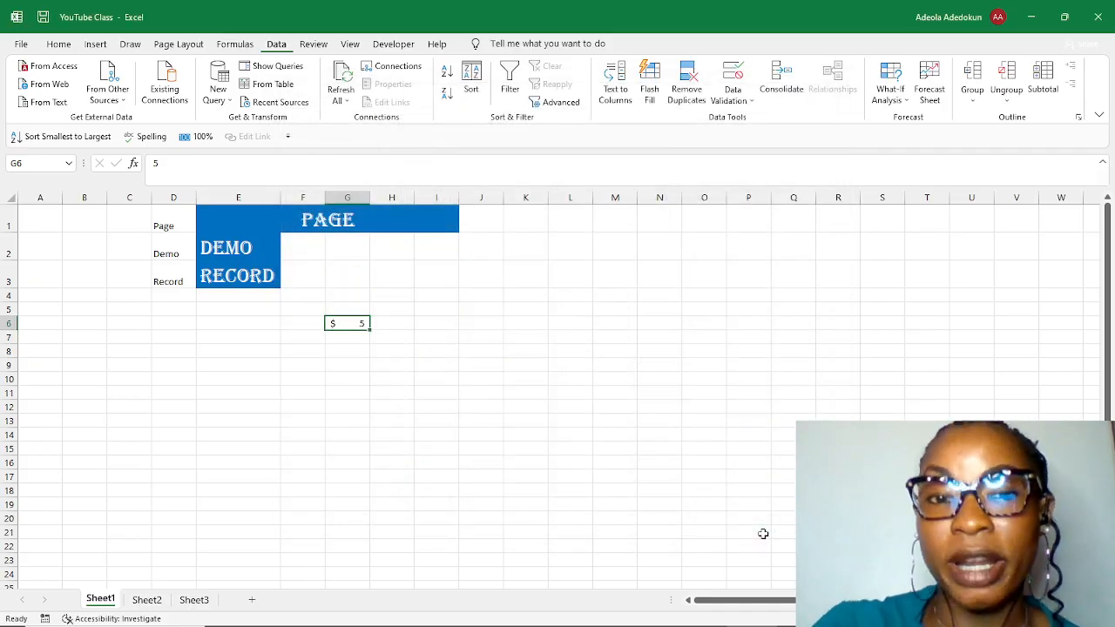